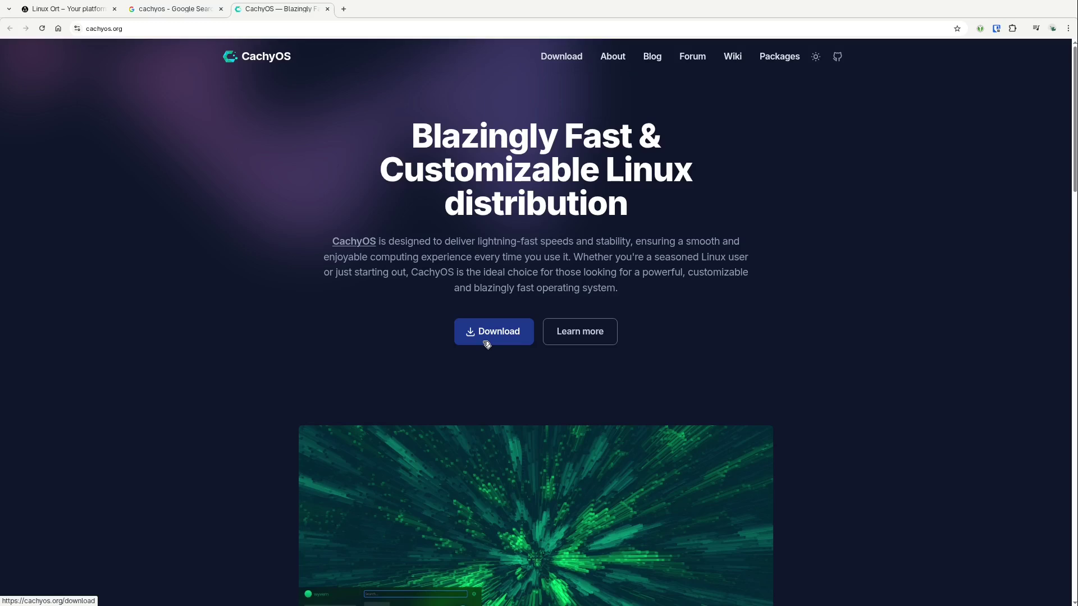
# Show the Desktop Edition download options on cachyos.org and leave browser fullscreen
pyautogui.click(486, 344)
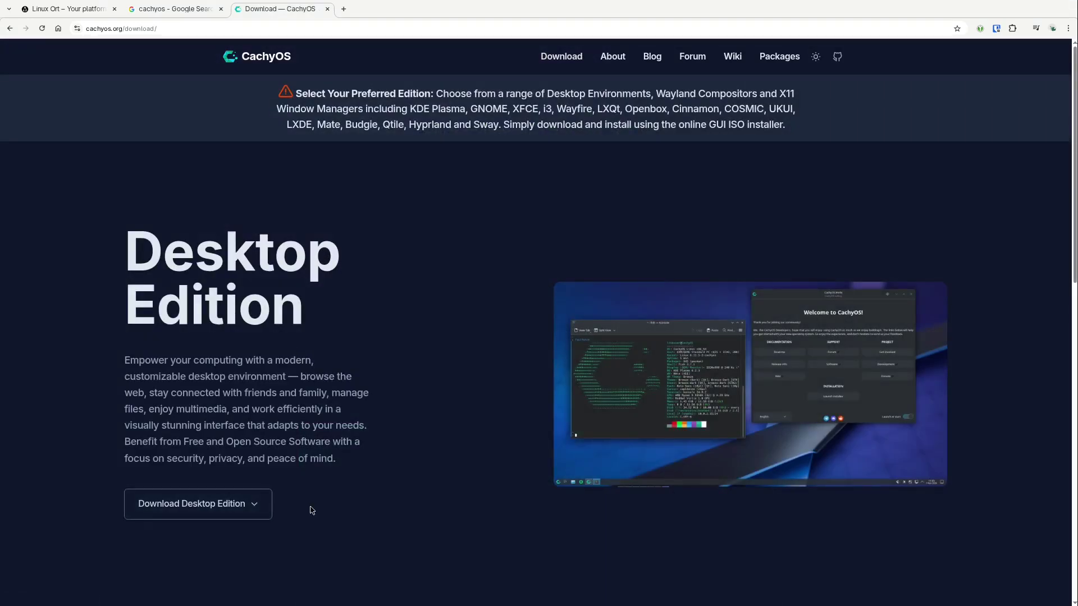
pyautogui.click(240, 508)
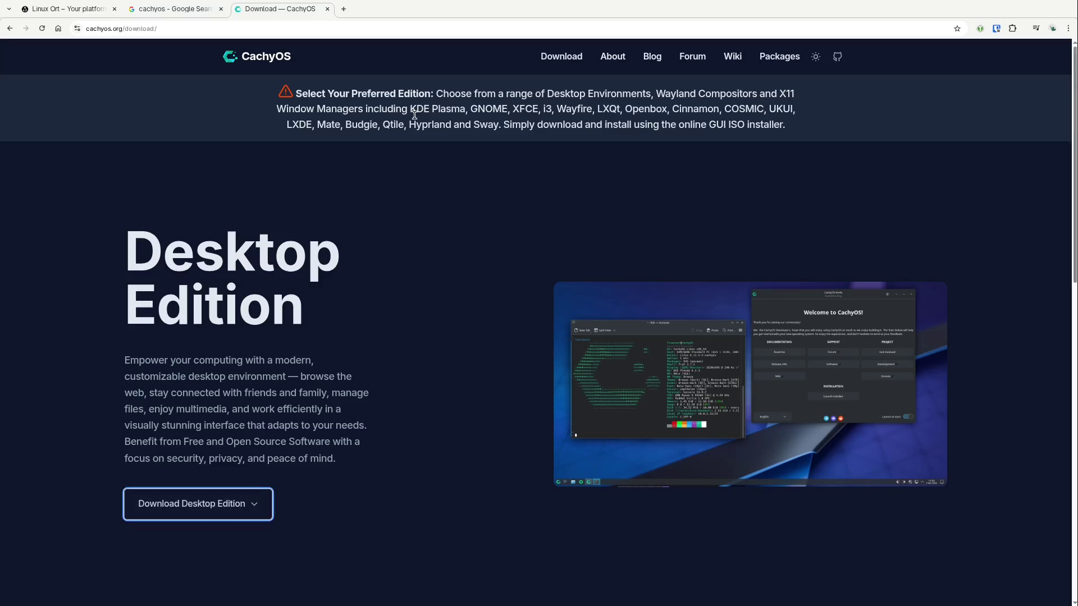
pyautogui.press('super+f')
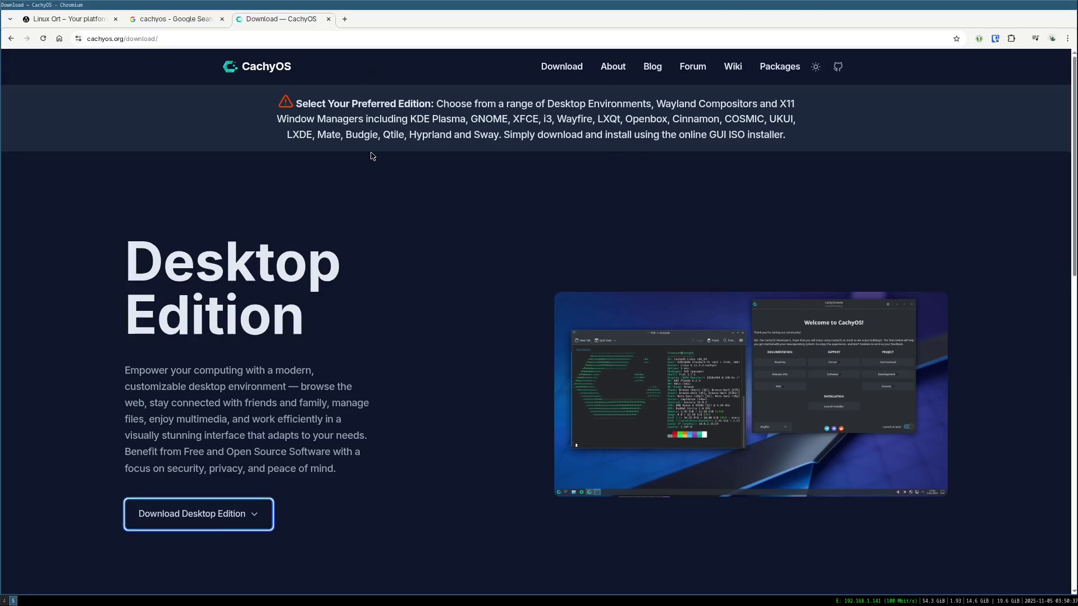
# Create VM CachyOSTutorial from cachyos-desktop-linux-250828.iso with ArchLinux as the distribution
pyautogui.press('super+Right')
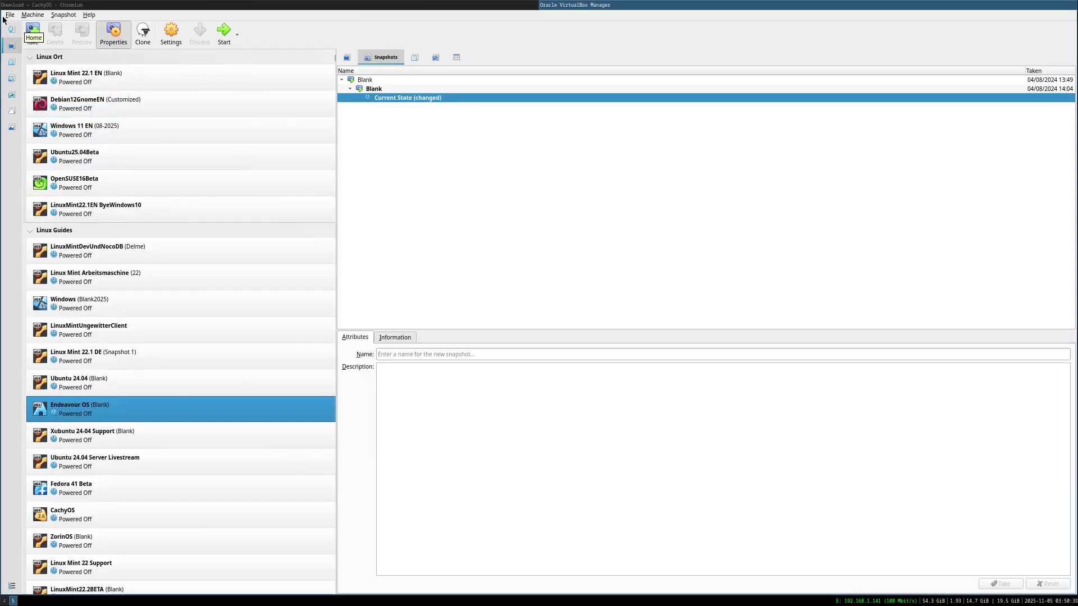
pyautogui.click(12, 28)
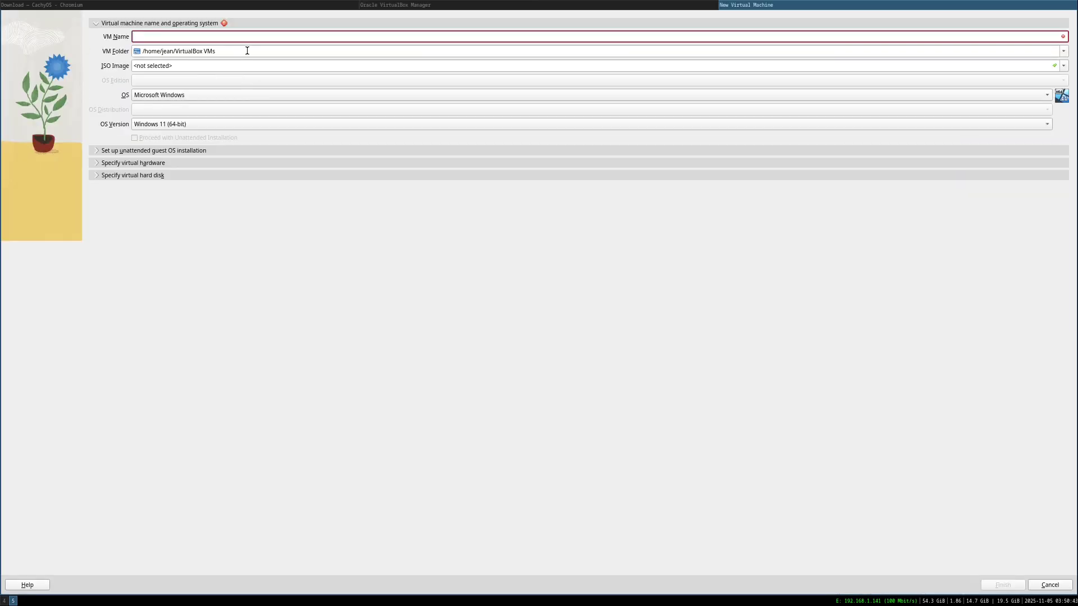
pyautogui.write('C')
pyautogui.write('a')
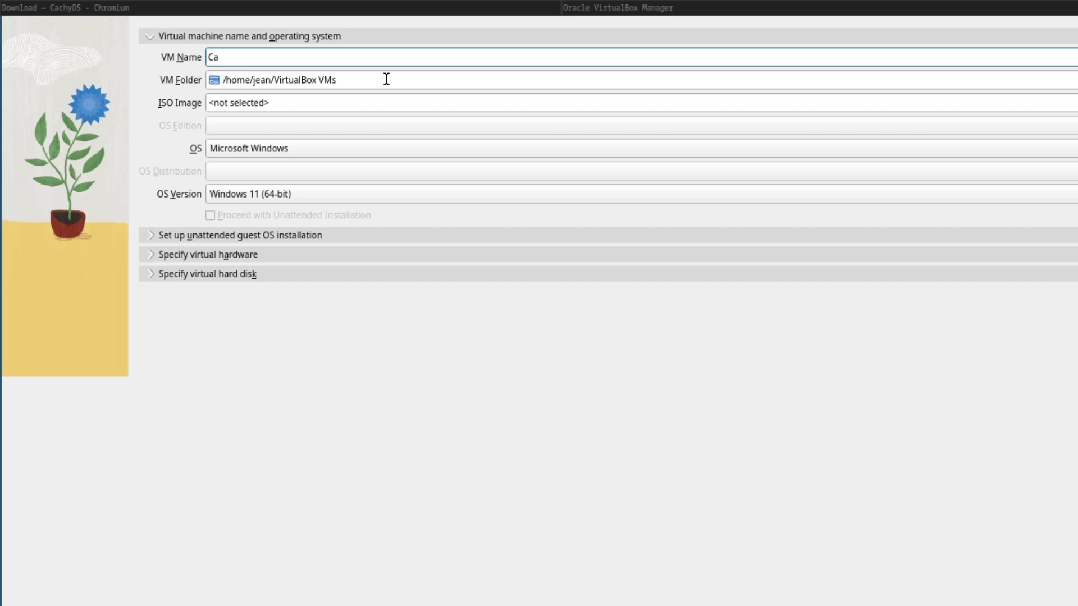
pyautogui.write('chyOSTu')
pyautogui.write('torial')
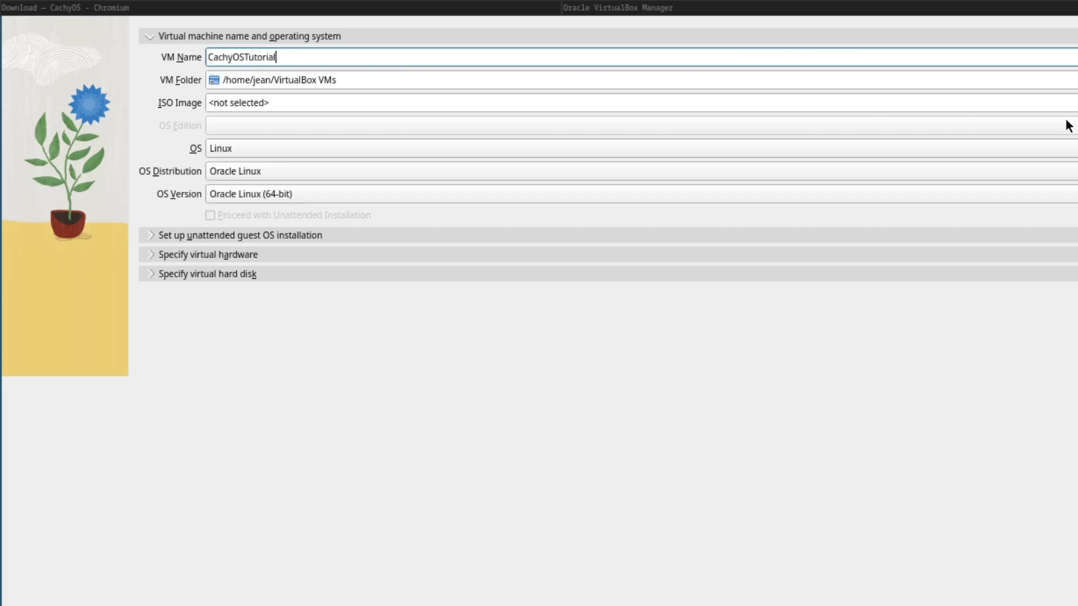
pyautogui.click(266, 102)
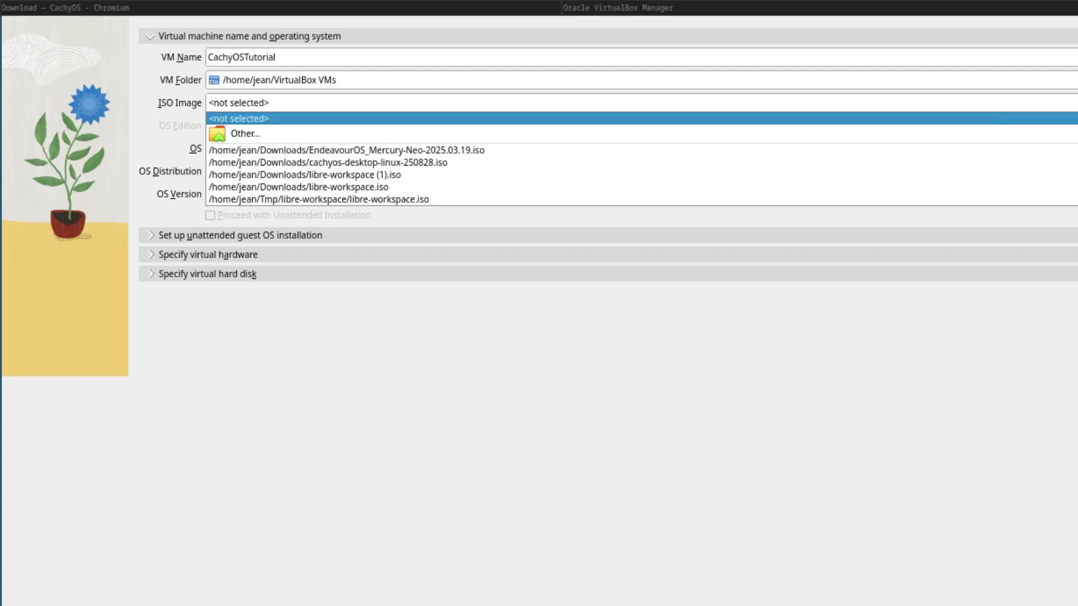
pyautogui.click(246, 134)
pyautogui.click(693, 426)
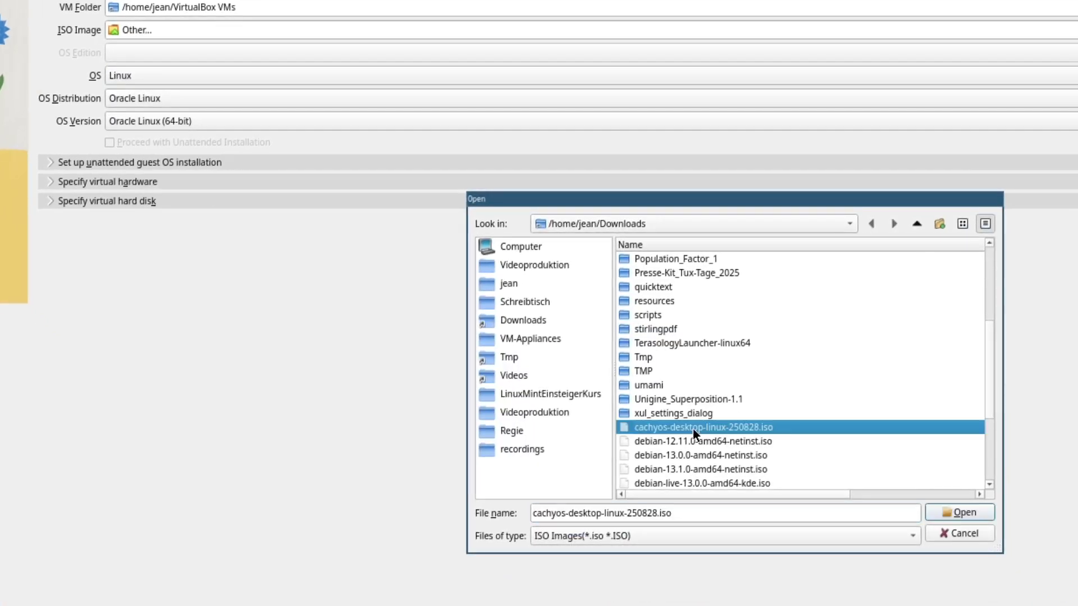
pyautogui.click(953, 512)
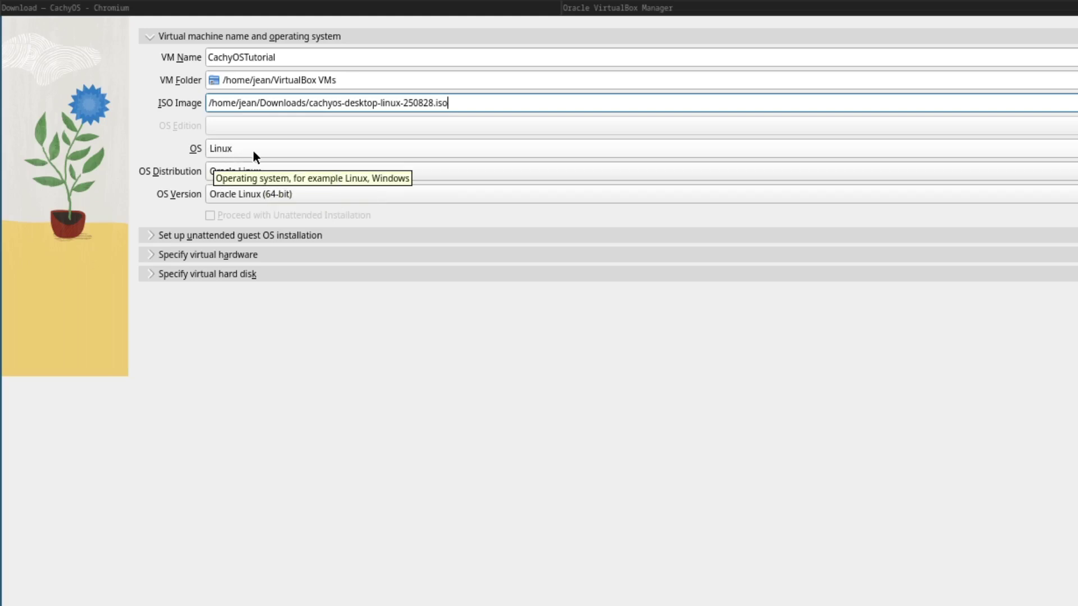
pyautogui.click(240, 173)
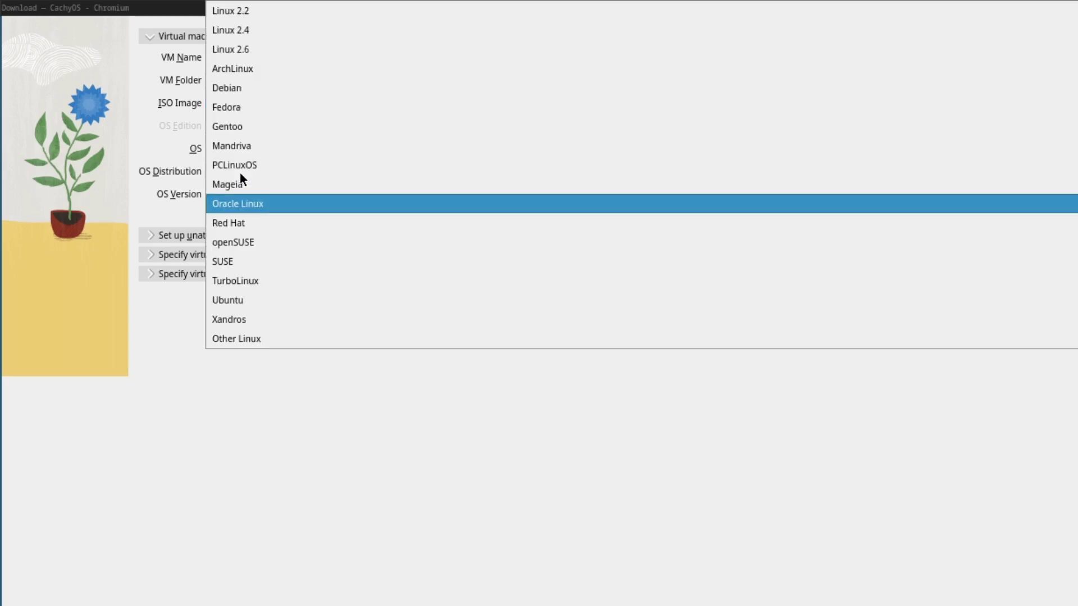
pyautogui.click(265, 71)
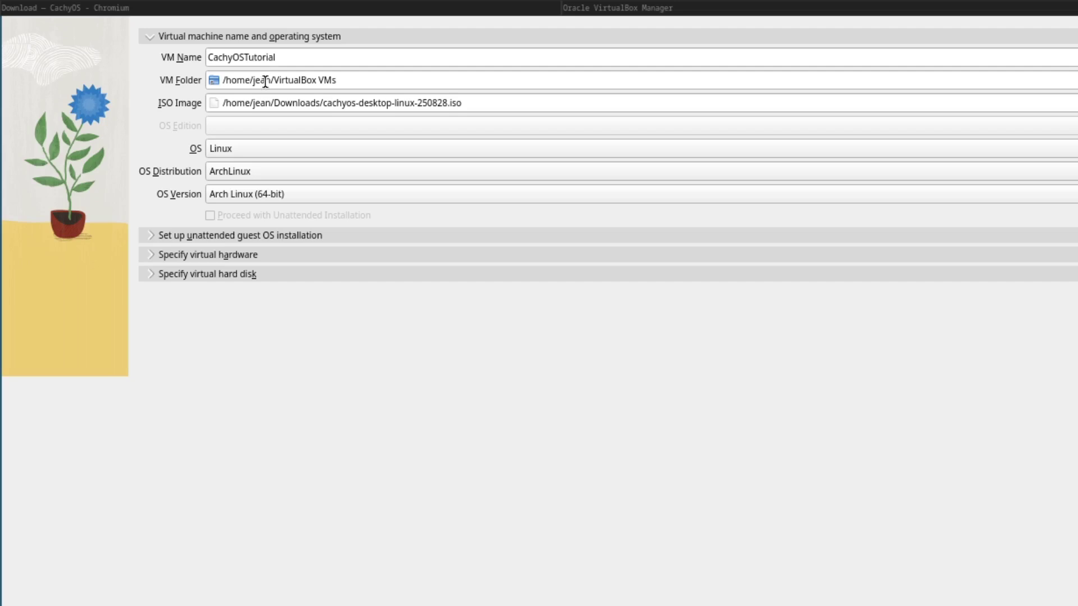
# Raise the VM's virtual CPU count and set up the 50 GB virtual hard disk
pyautogui.click(169, 257)
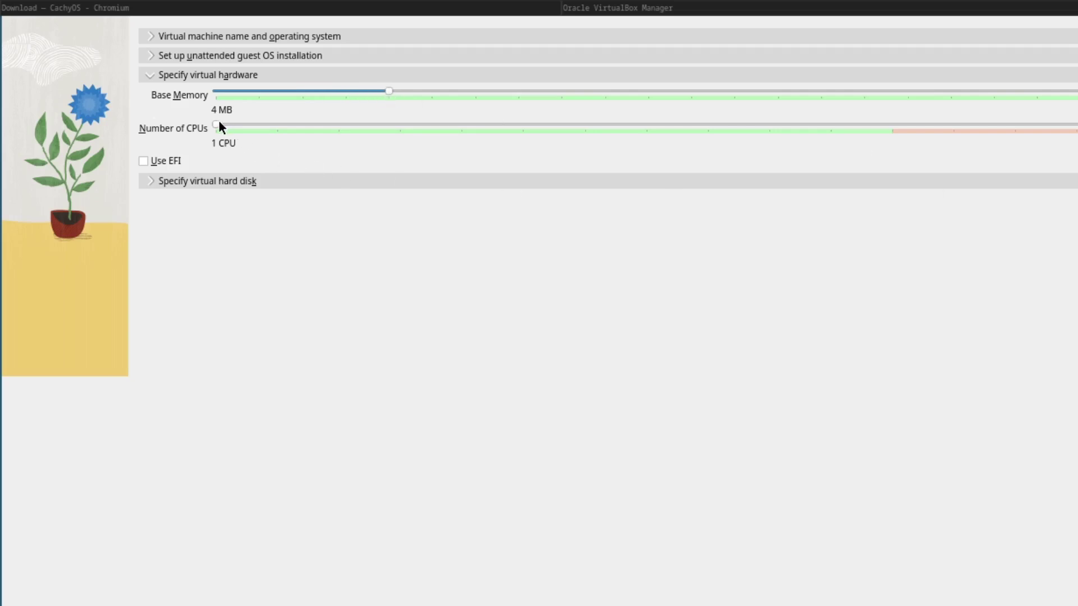
pyautogui.moveTo(218, 125); pyautogui.dragTo(424, 134)
pyautogui.click(149, 182)
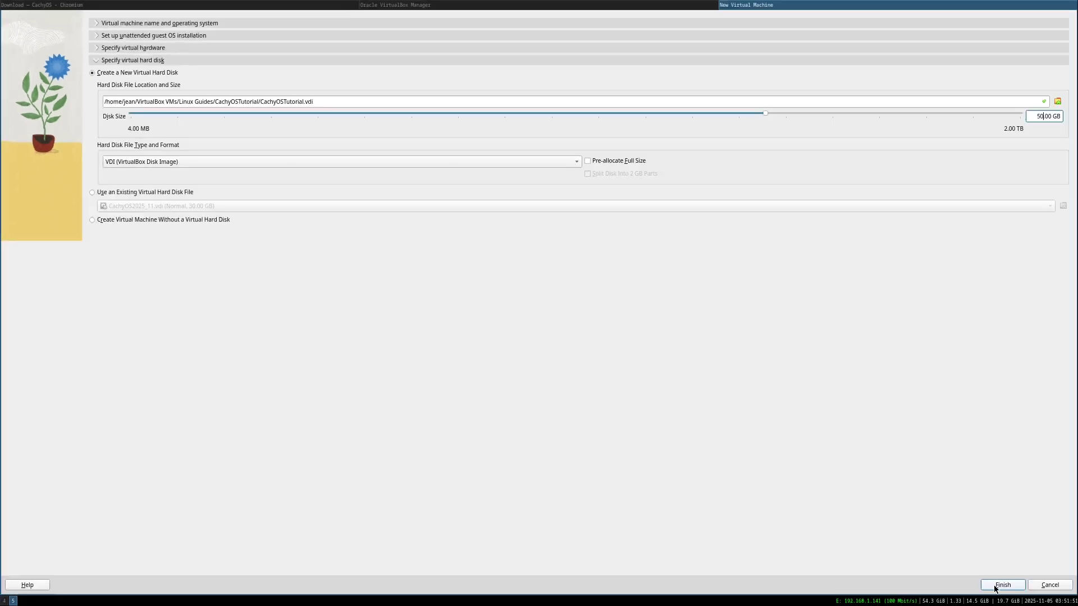
# Finish CachyOSTutorial, start it, and boot the CachyOS entry from the GRUB menu
pyautogui.click(987, 584)
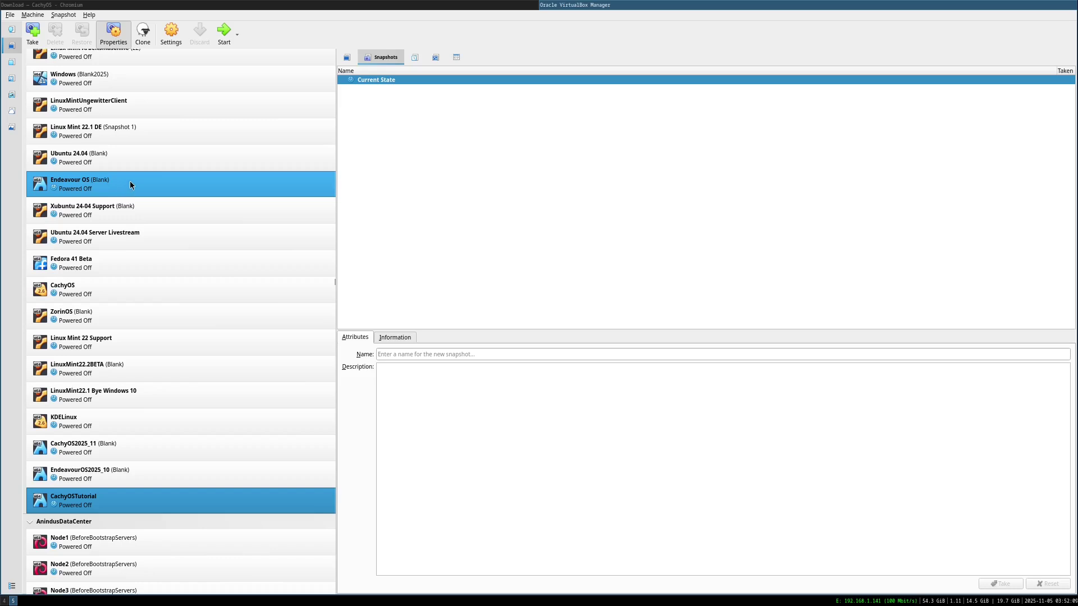
pyautogui.click(220, 31)
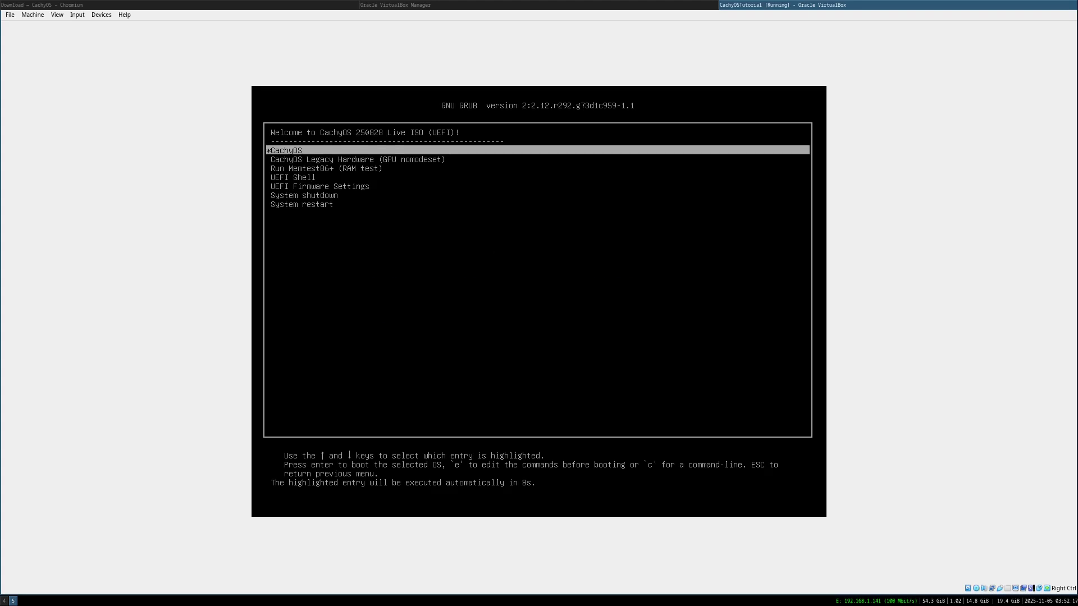
pyautogui.press('Down')
pyautogui.press('Up')
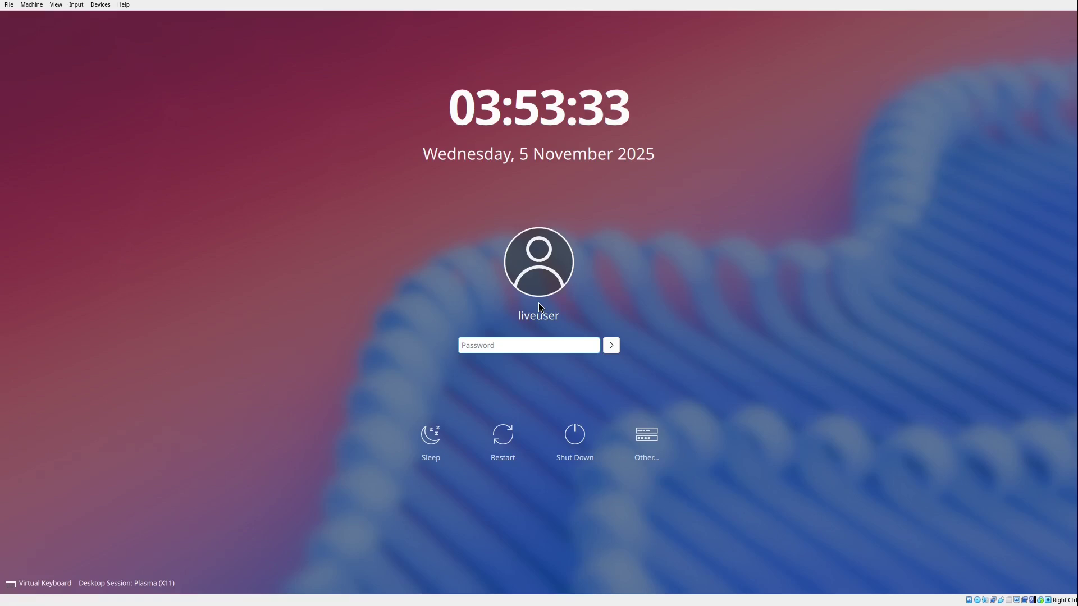
# Log in as liveuser with Plasma (Wayland) selected as the desktop session
pyautogui.click(126, 586)
pyautogui.click(264, 570)
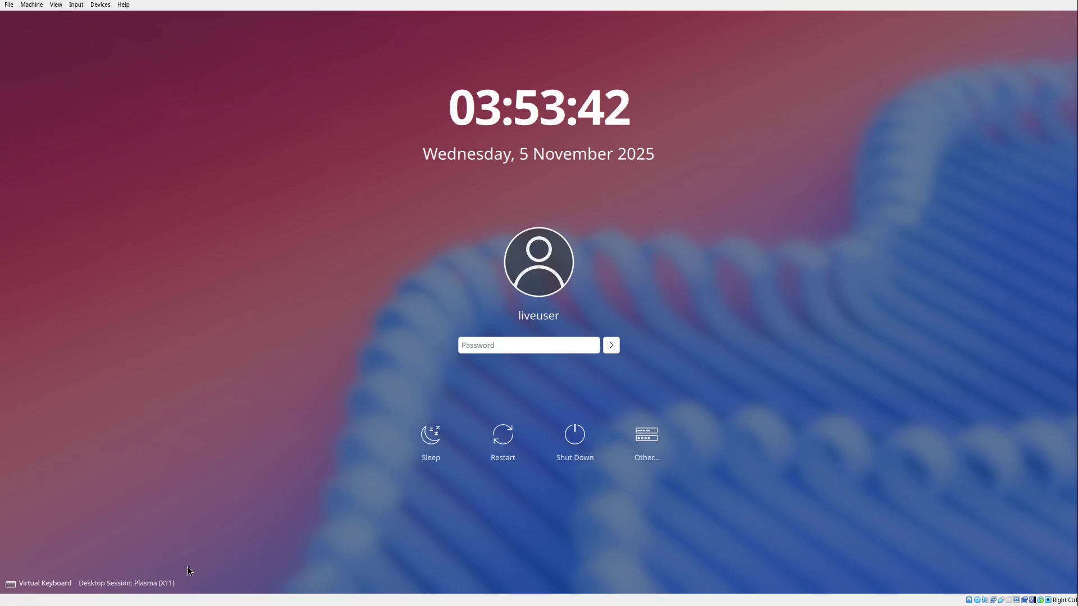
pyautogui.click(131, 583)
pyautogui.click(117, 564)
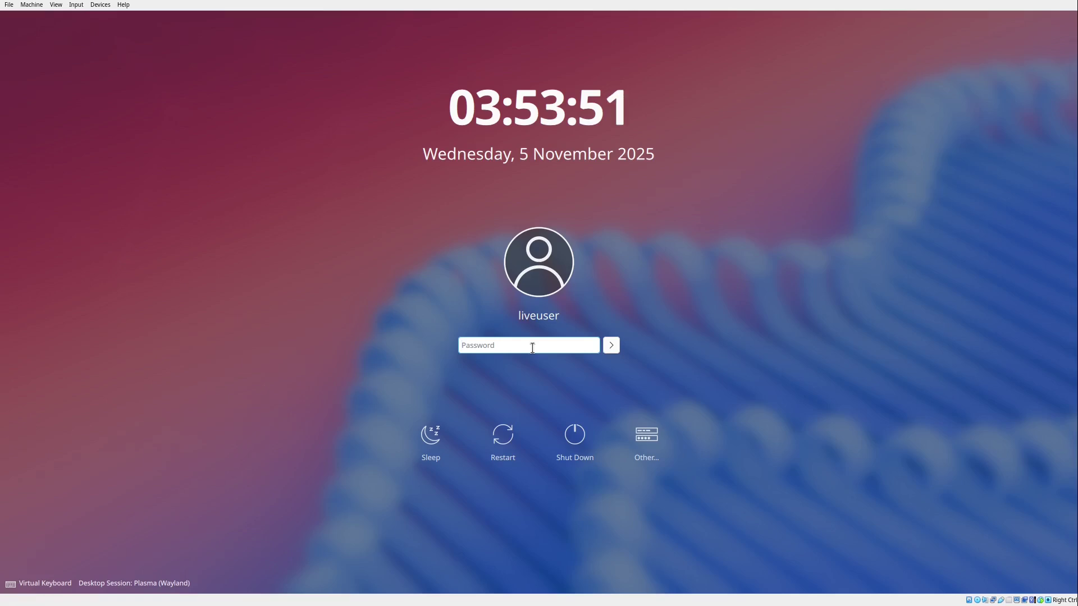
pyautogui.write('li')
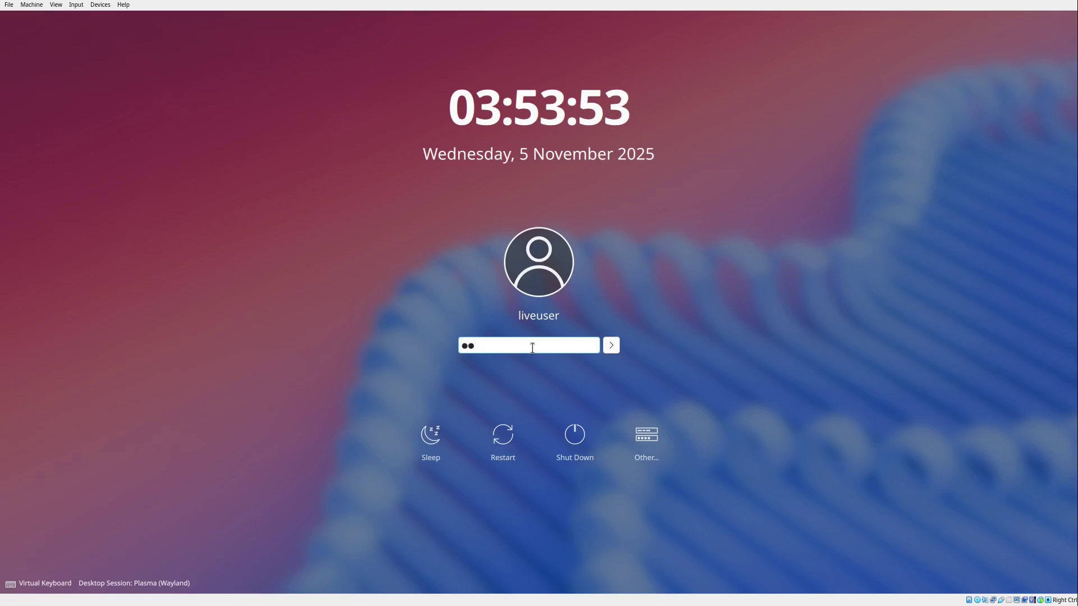
pyautogui.write('ve')
pyautogui.click(614, 345)
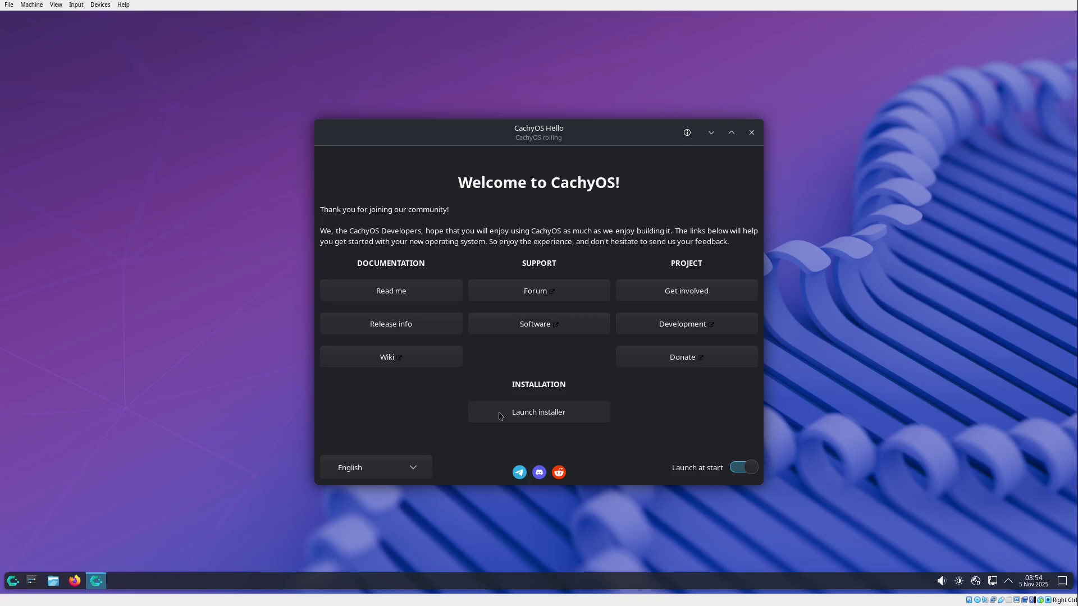
# Launch the CachyOS installer with GRUB bootloader and British English (United Kingdom) language
pyautogui.click(499, 416)
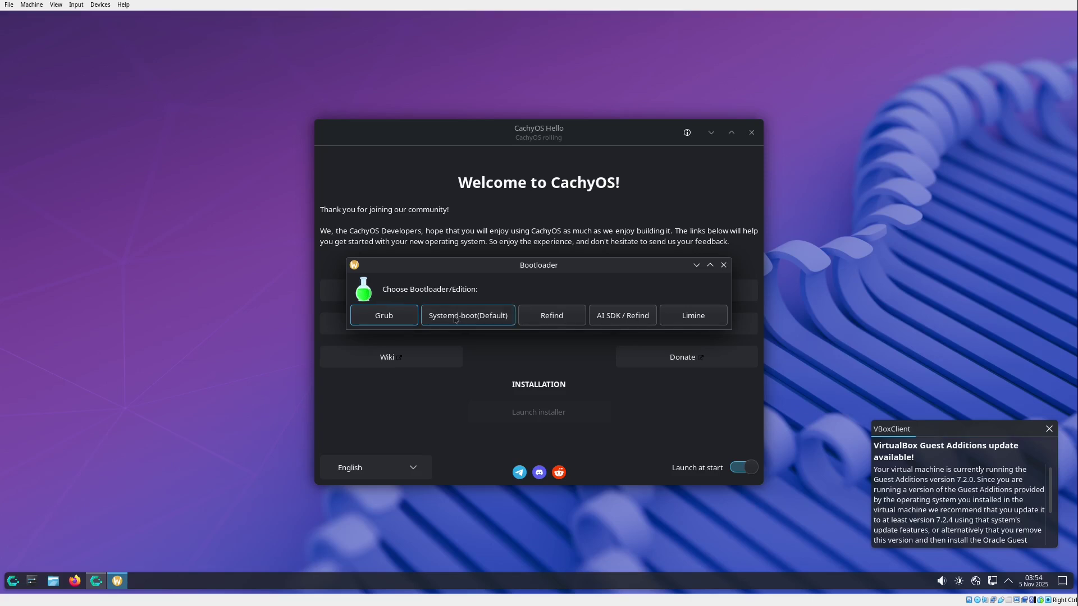
pyautogui.click(393, 321)
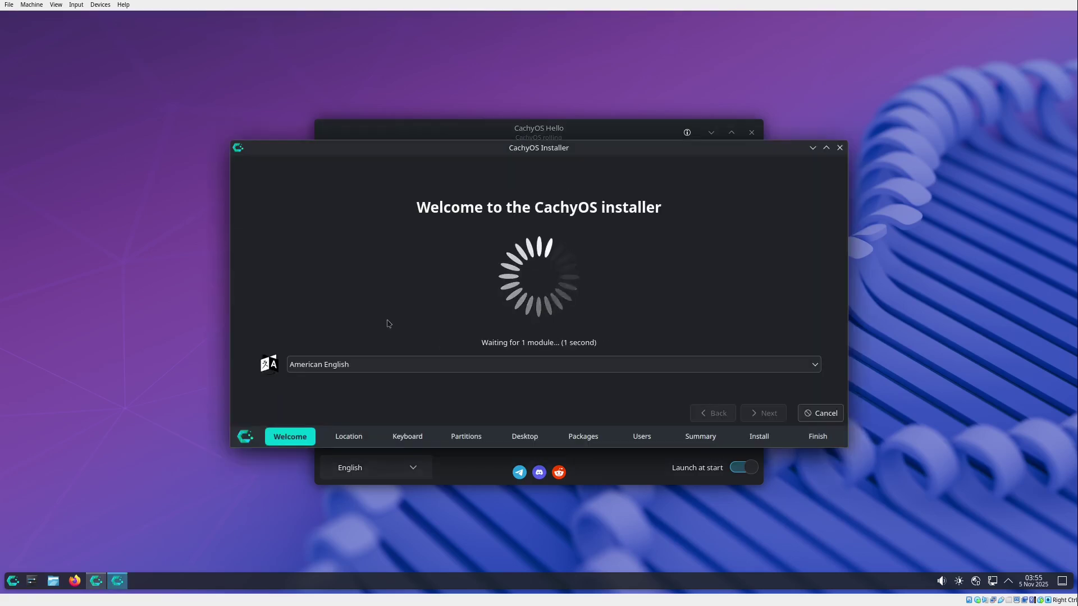
pyautogui.click(371, 363)
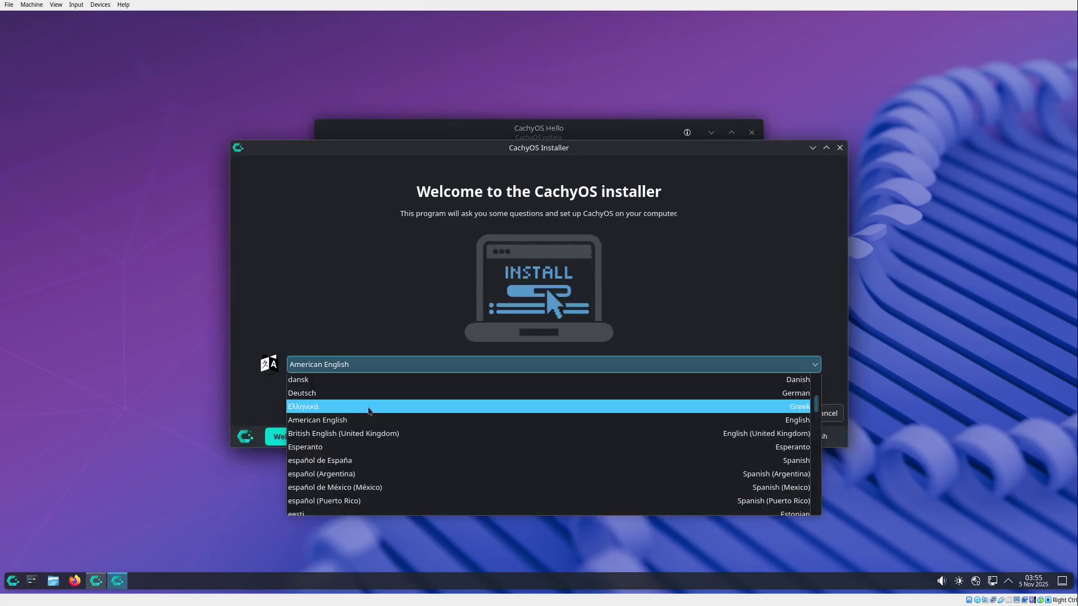
pyautogui.click(333, 435)
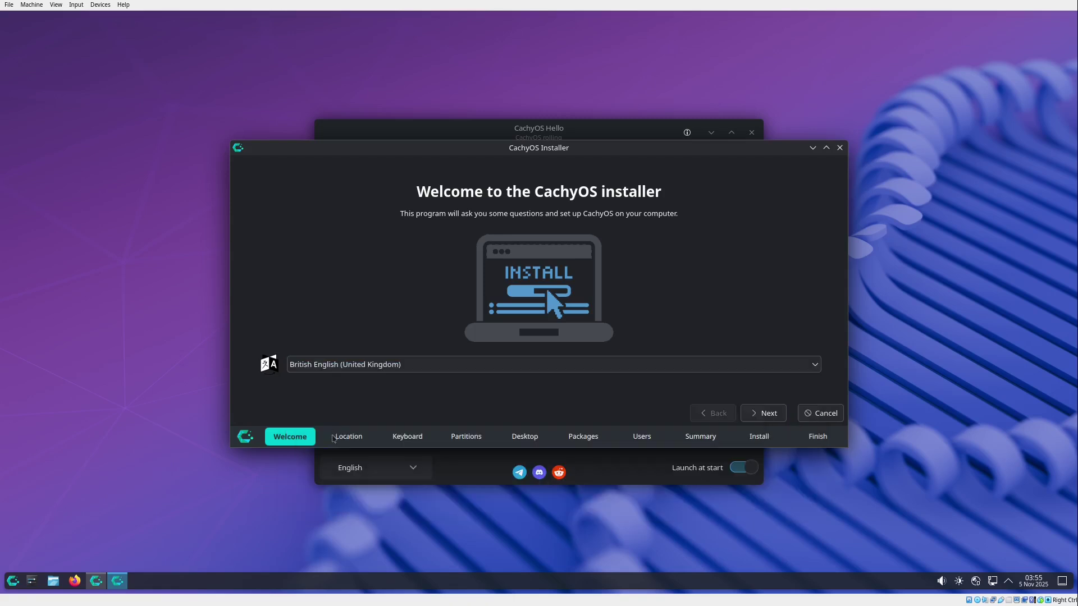
# Accept the default location and keyboard, and choose Erase disk with btrfs
pyautogui.click(768, 415)
pyautogui.click(761, 437)
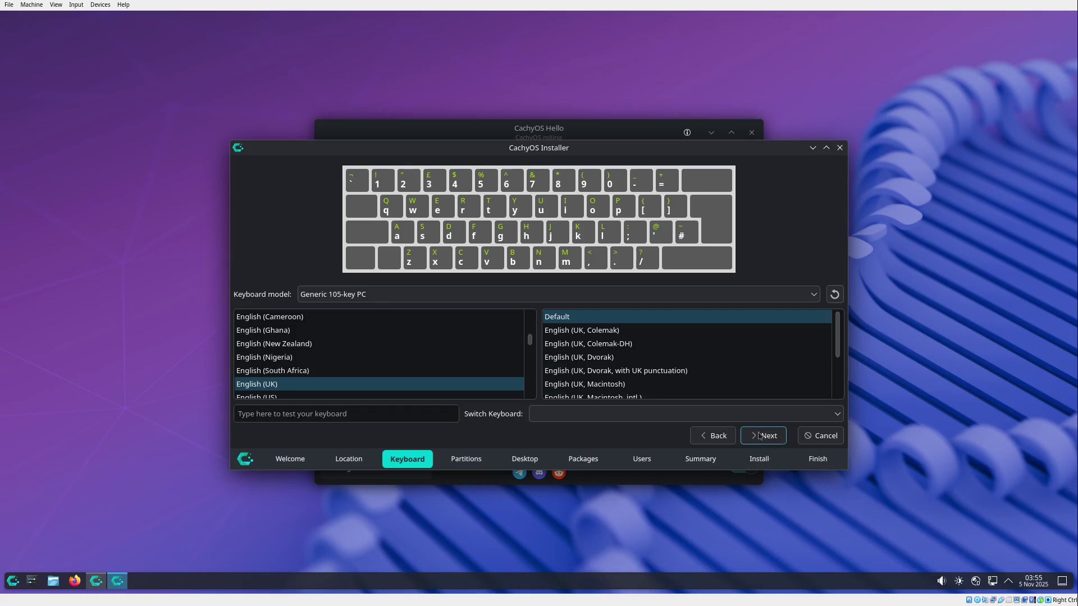
pyautogui.click(759, 435)
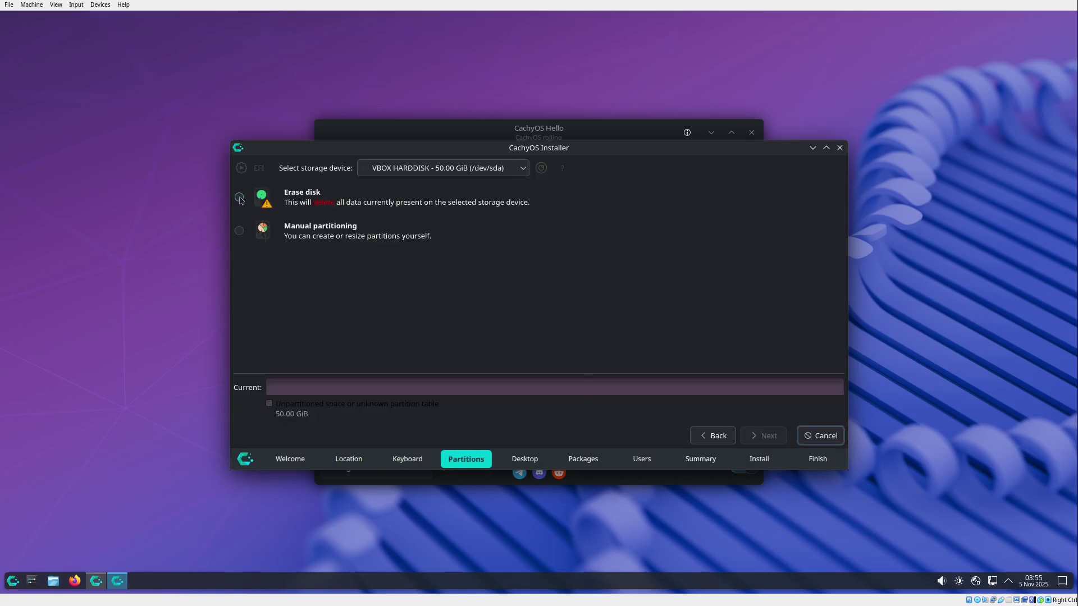
pyautogui.click(240, 200)
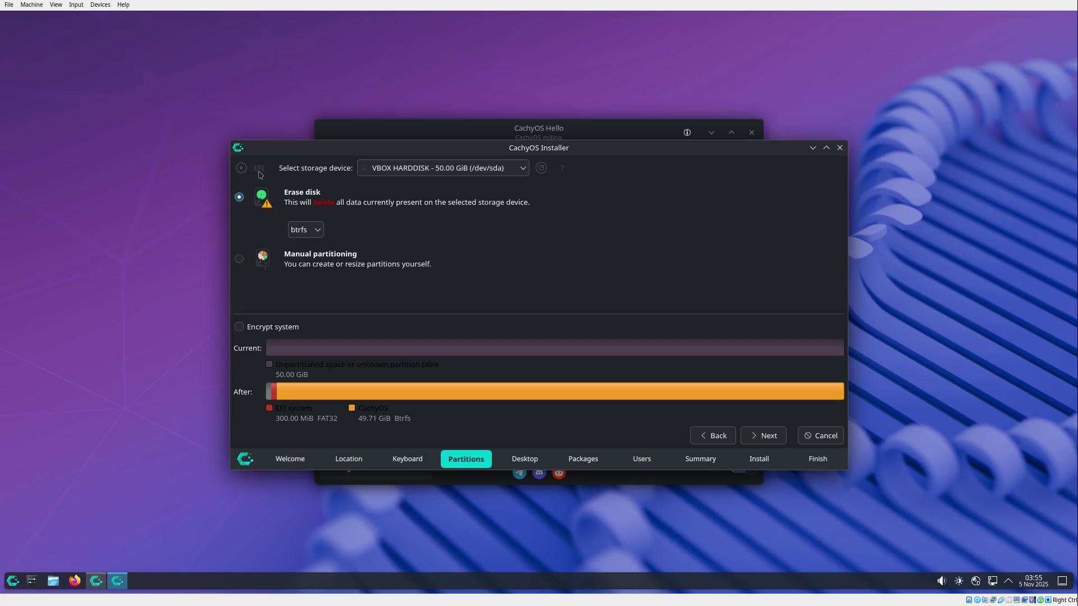
pyautogui.click(760, 443)
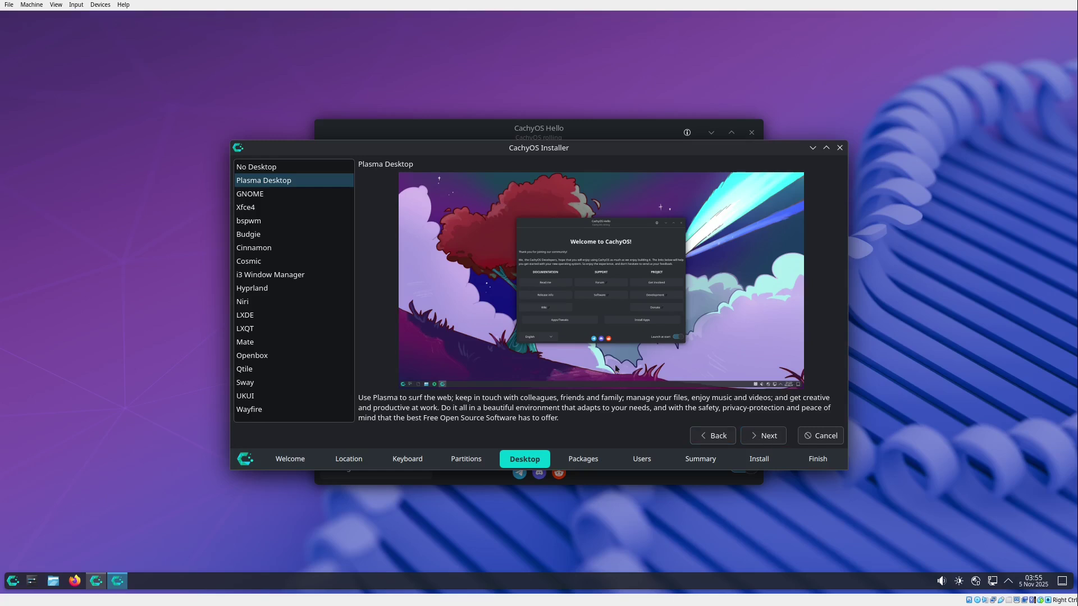
# Choose Xfce4 as the desktop after previewing Cinnamon, and proceed to Packages
pyautogui.click(260, 209)
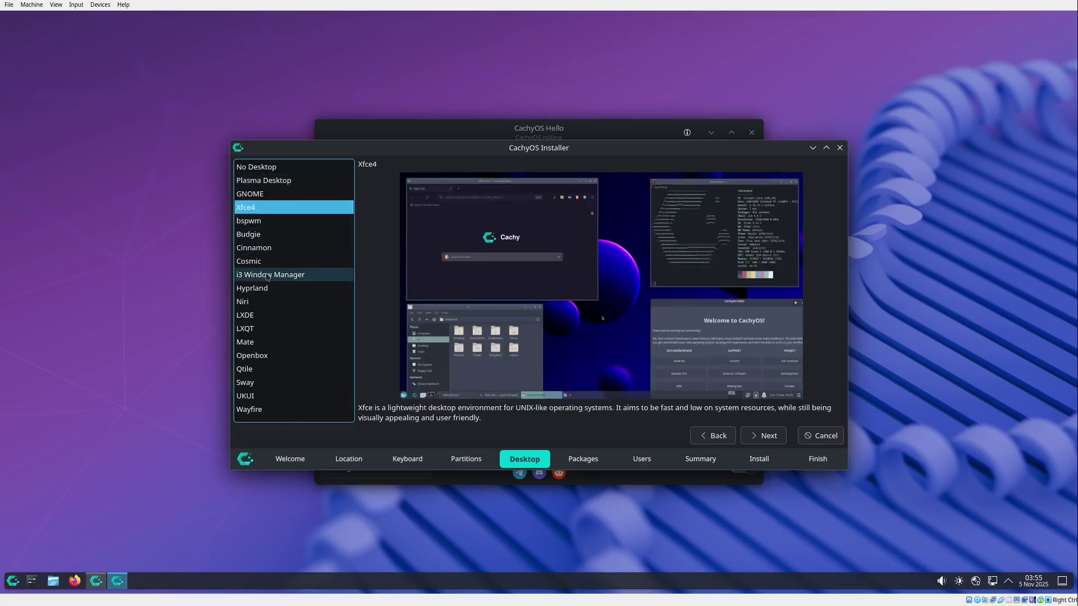
pyautogui.click(267, 248)
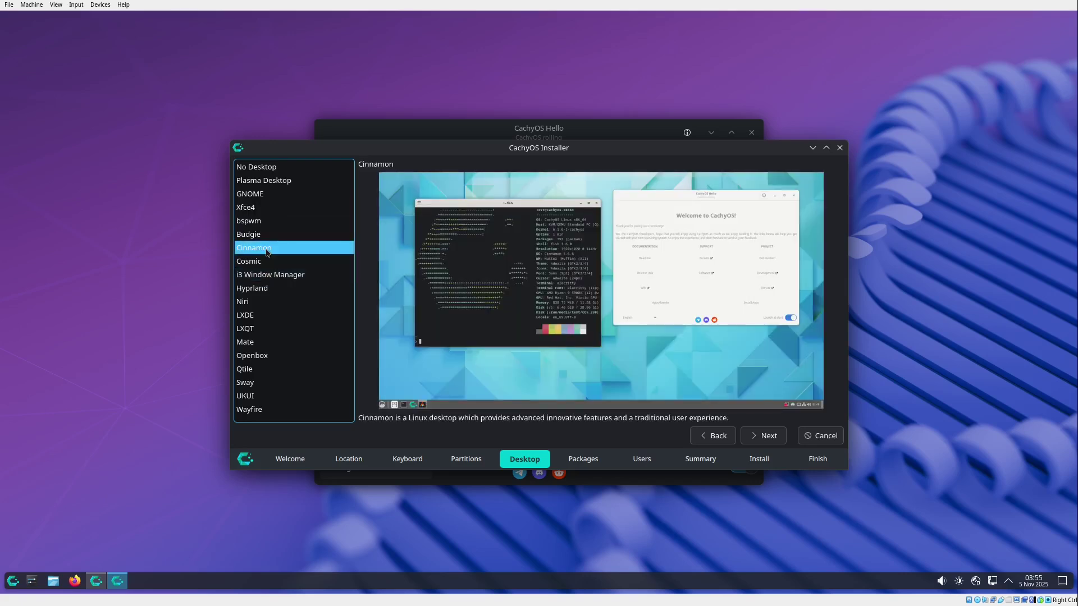
pyautogui.press('Up')
pyautogui.press('Up')
pyautogui.press('Up')
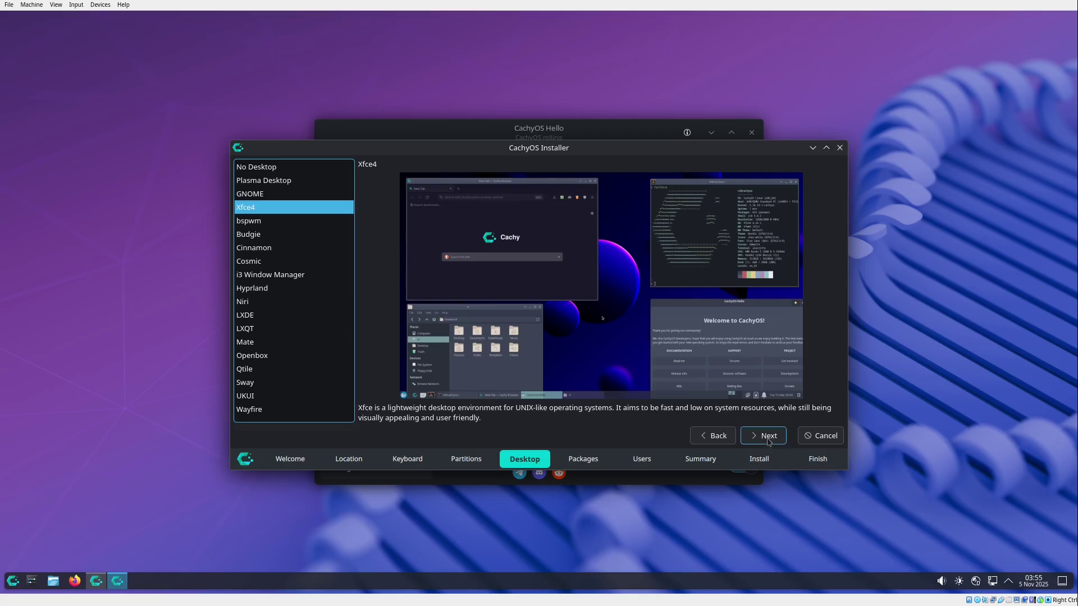
pyautogui.click(768, 441)
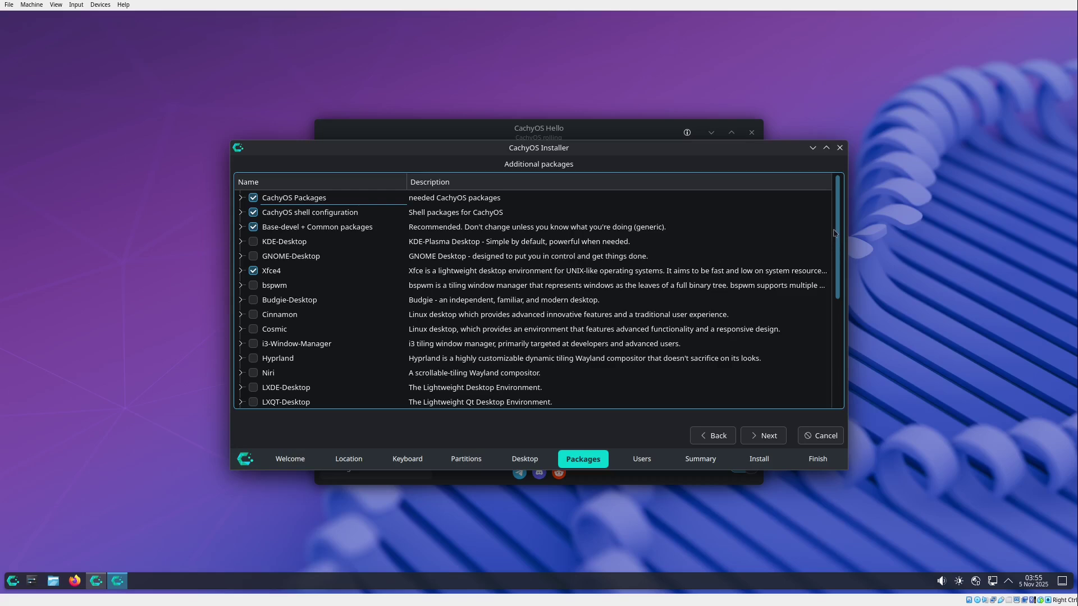
pyautogui.moveTo(834, 232)
pyautogui.mouseDown()
pyautogui.moveTo(841, 291)
pyautogui.moveTo(840, 245)
pyautogui.mouseUp()
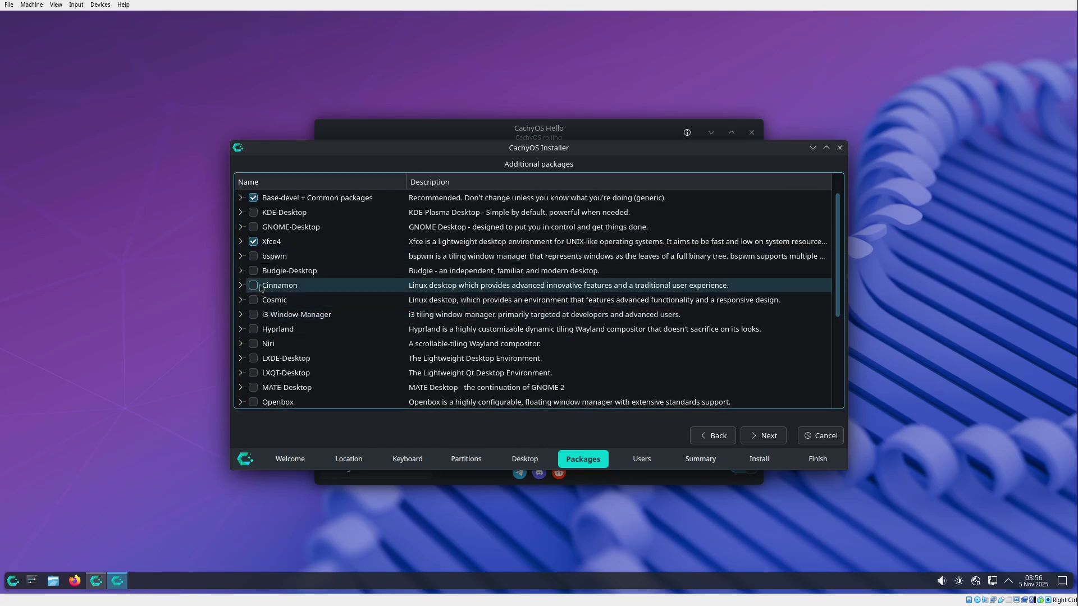
pyautogui.scroll(-1, 451, 369)
pyautogui.scroll(-4, 450, 368)
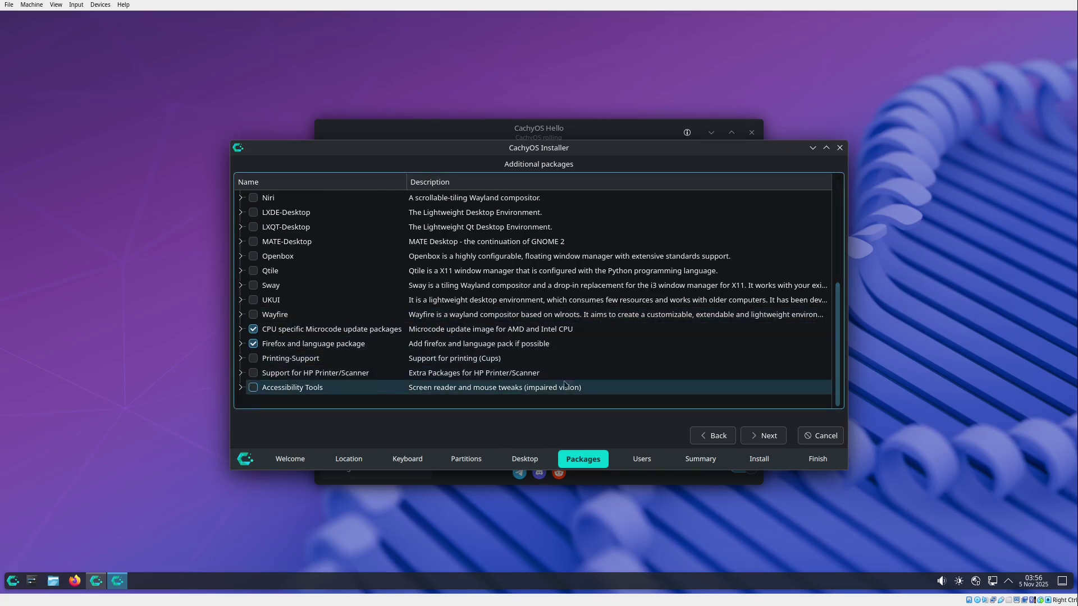
pyautogui.moveTo(837, 383); pyautogui.dragTo(849, 270)
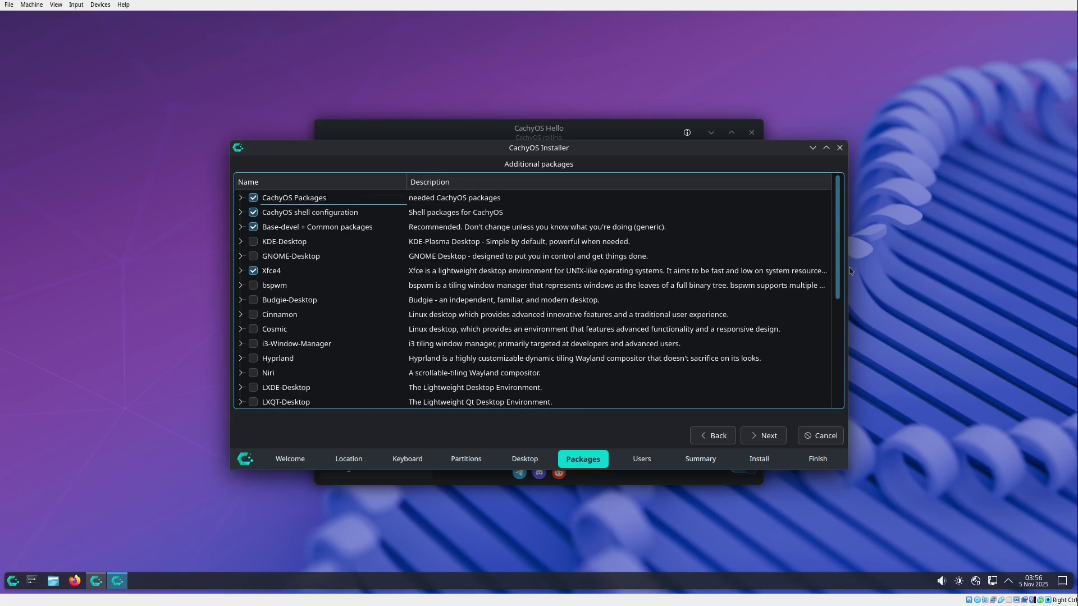
# Accept the packages, then enter user Jean's details and a matching password twice
pyautogui.click(762, 436)
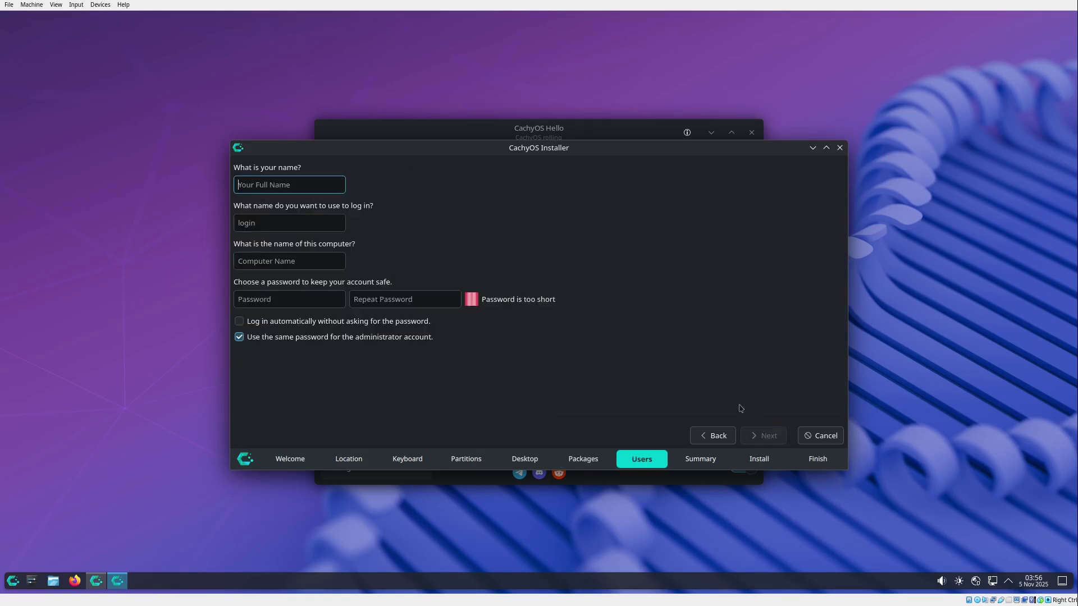
pyautogui.write('Jean')
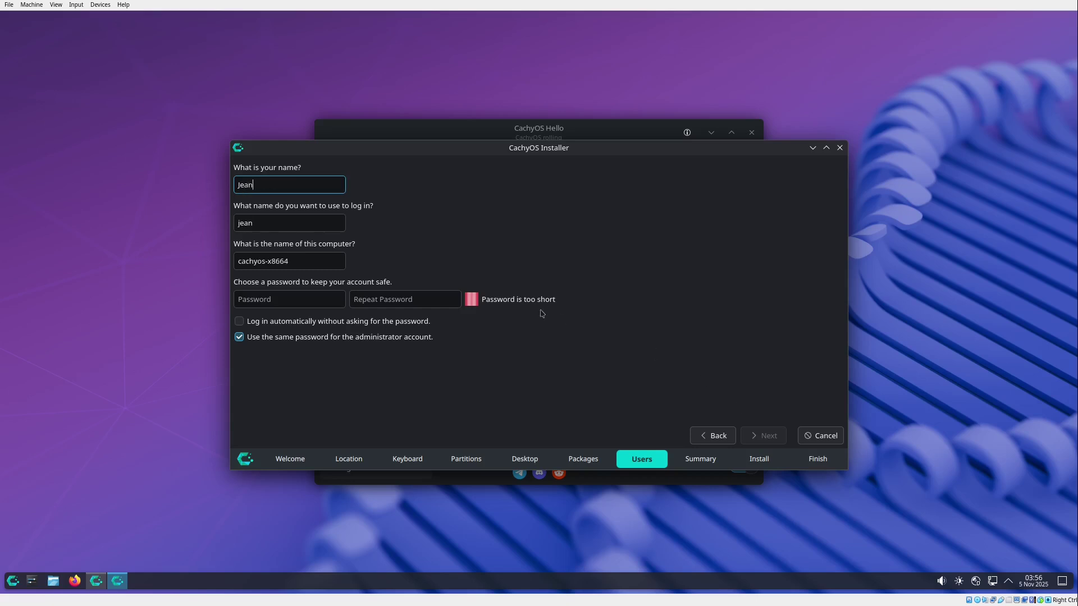
pyautogui.press('Tab')
pyautogui.press('Tab')
pyautogui.press('Tab')
pyautogui.write('password')
pyautogui.press('Tab')
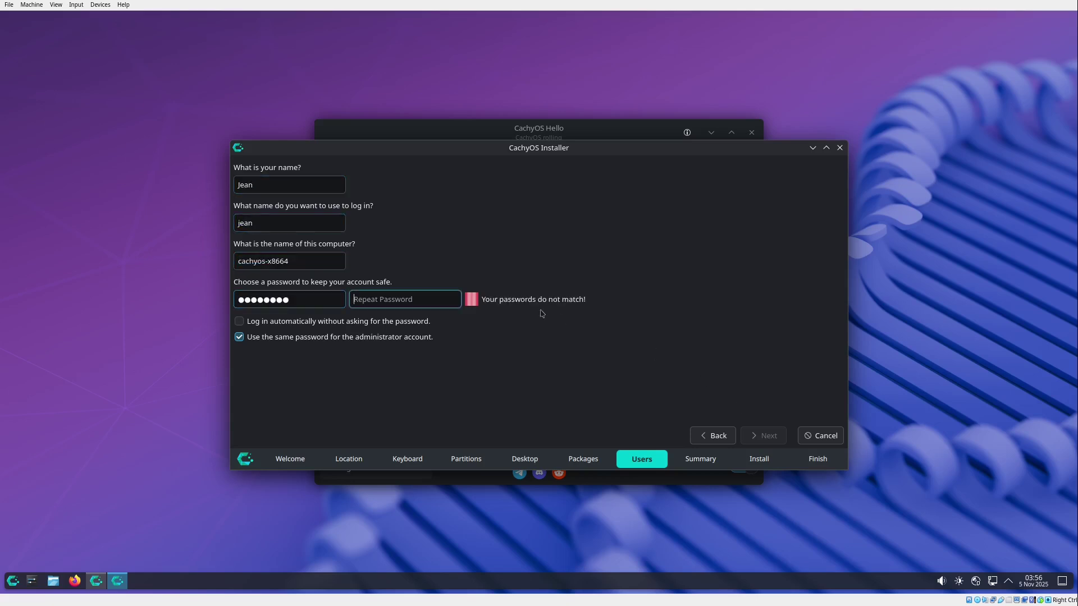
pyautogui.write('password')
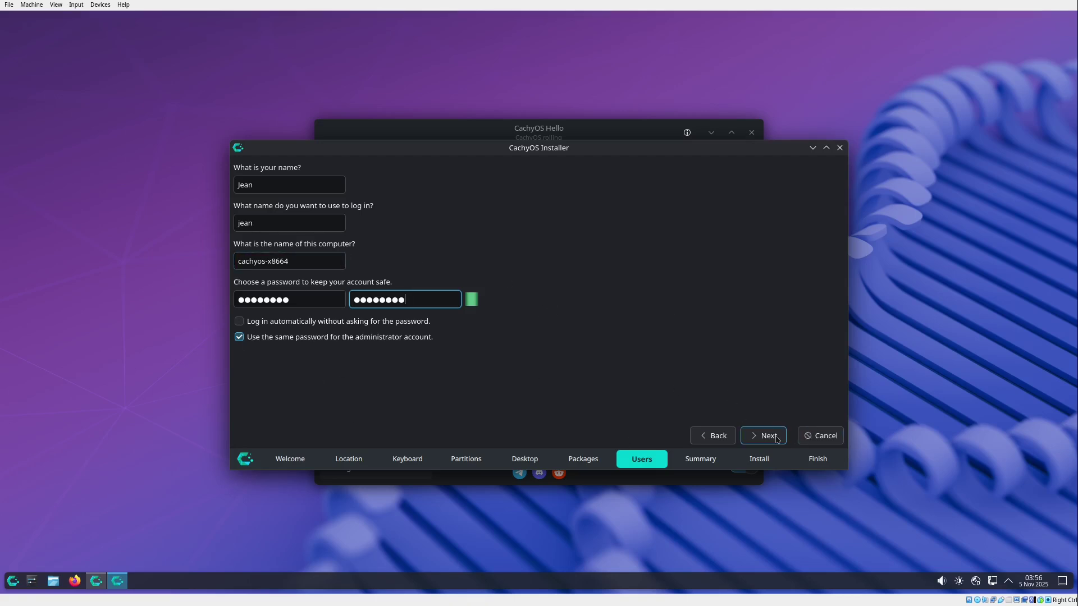
pyautogui.click(776, 439)
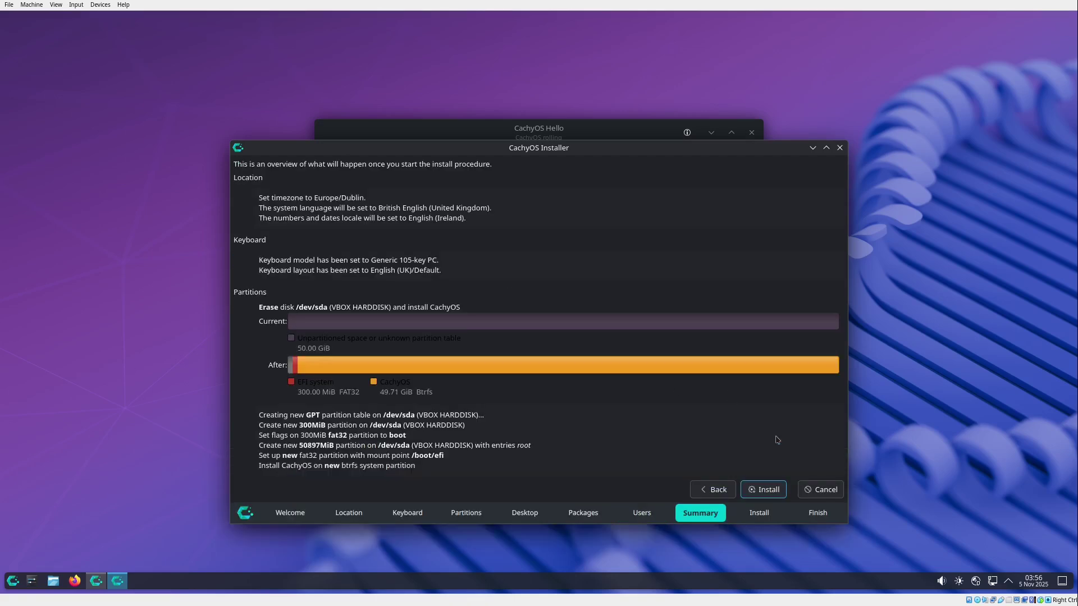
# Start the installation and confirm Install Now to erase the disk
pyautogui.click(765, 492)
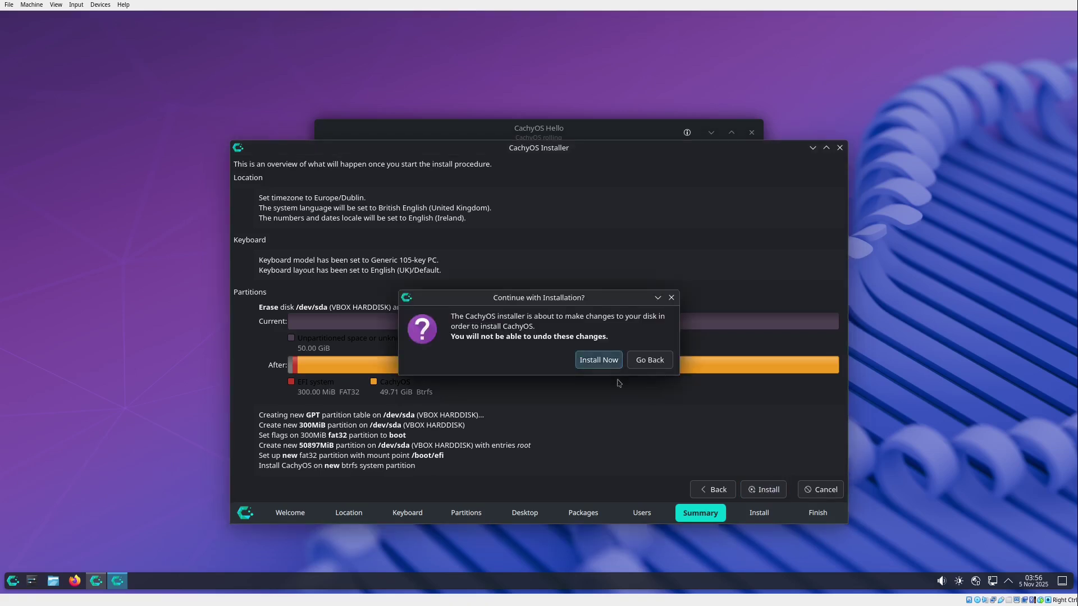
pyautogui.click(596, 361)
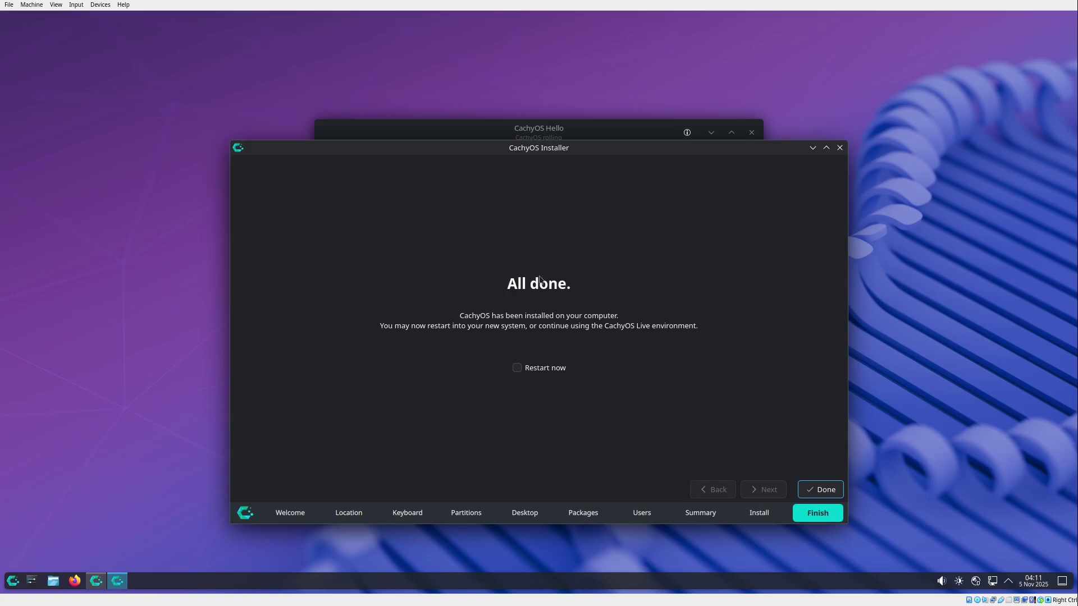
# Tick Restart now and finish the installer to reboot into GRUB
pyautogui.click(517, 368)
pyautogui.click(819, 490)
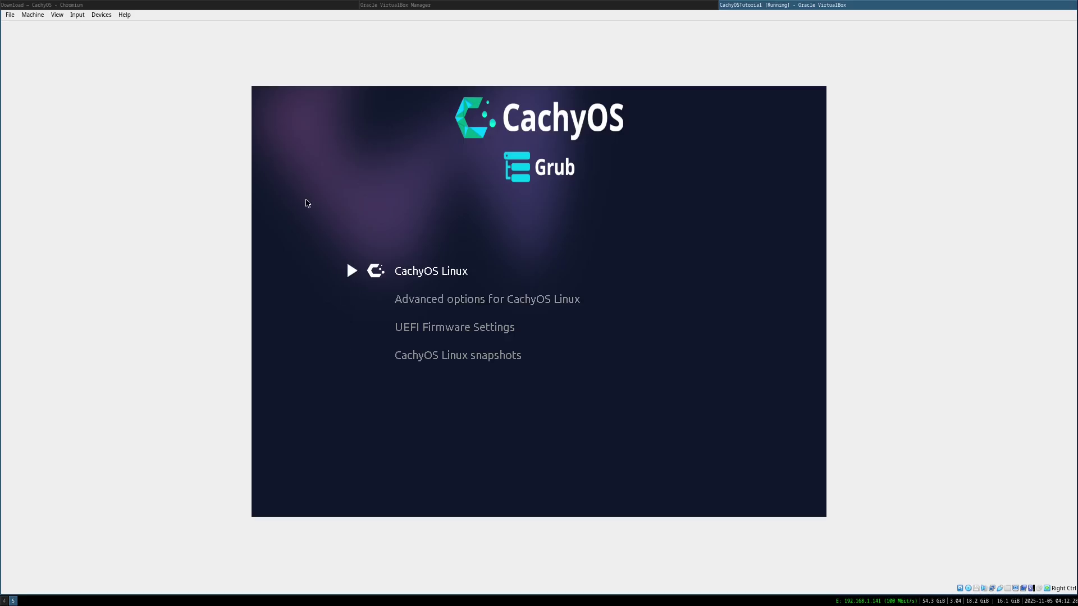
# Eject the installer disc from the optical drive and keep CachyOS Linux selected in GRUB
pyautogui.click(101, 15)
pyautogui.moveTo(121, 27)
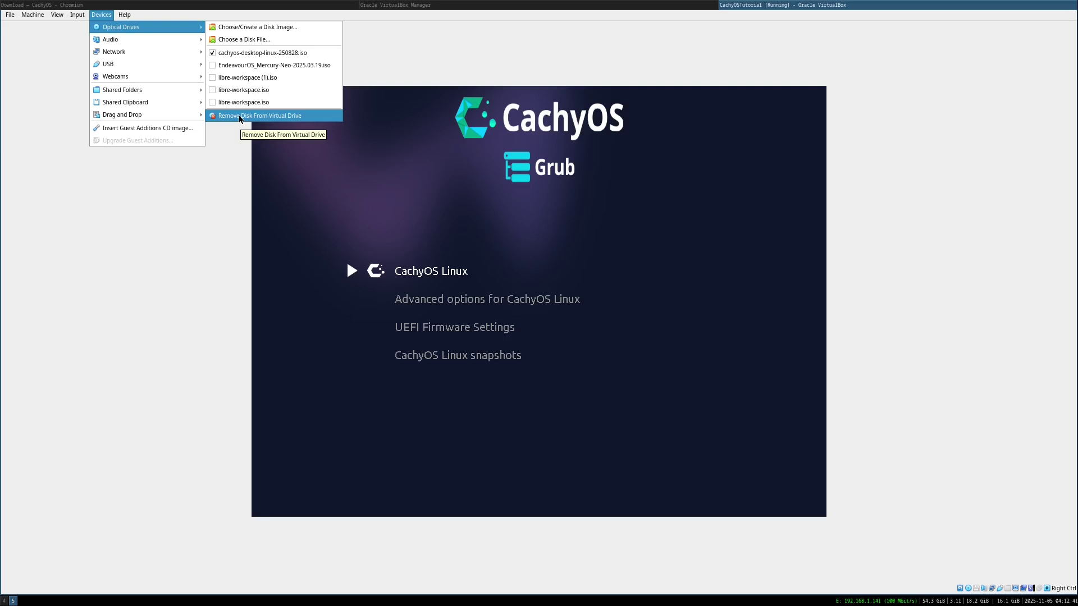
pyautogui.click(239, 117)
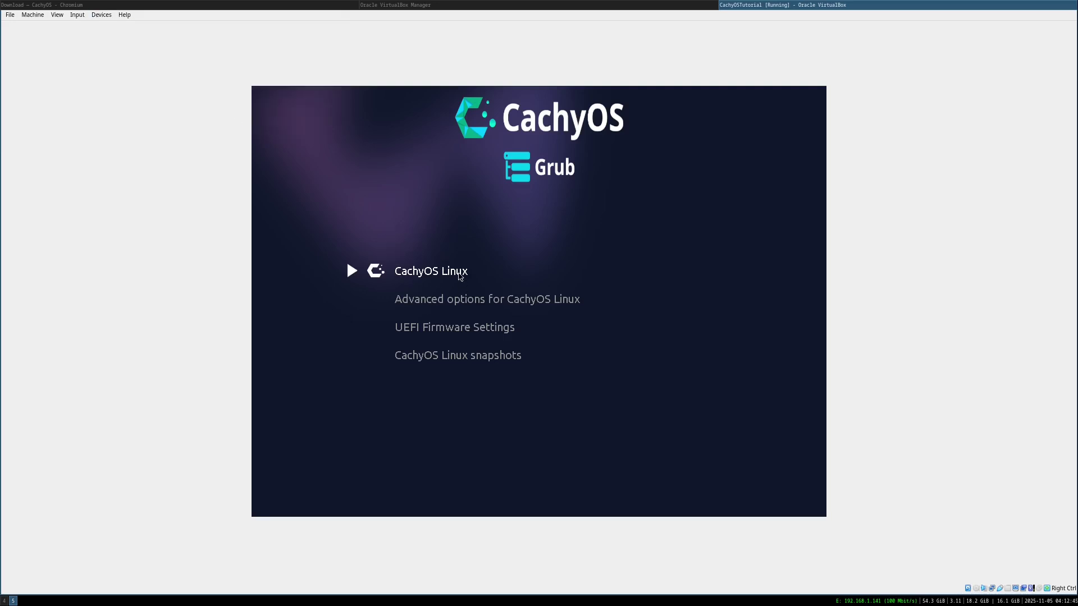
pyautogui.press('Down')
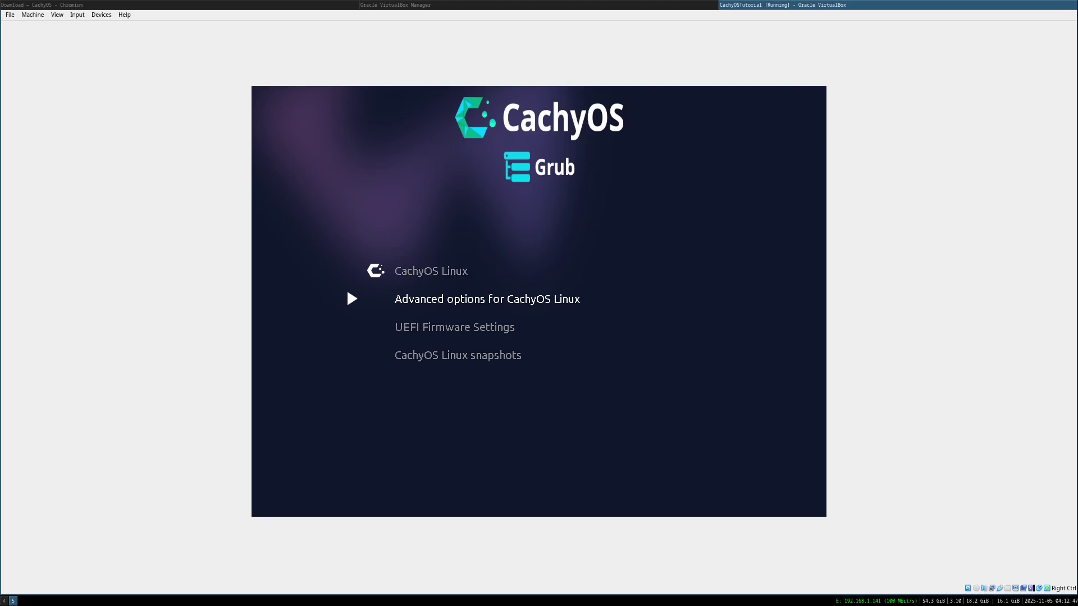
pyautogui.press('Up')
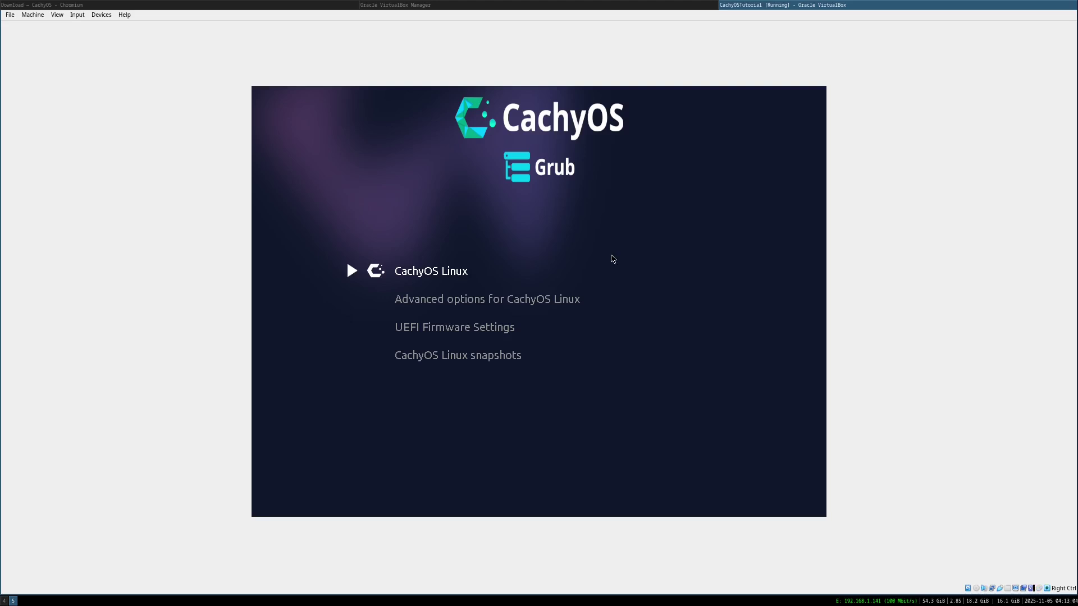
# Edit the CachyOS Linux boot entry to drop 'splash' from the linux line and boot it
pyautogui.press('e')
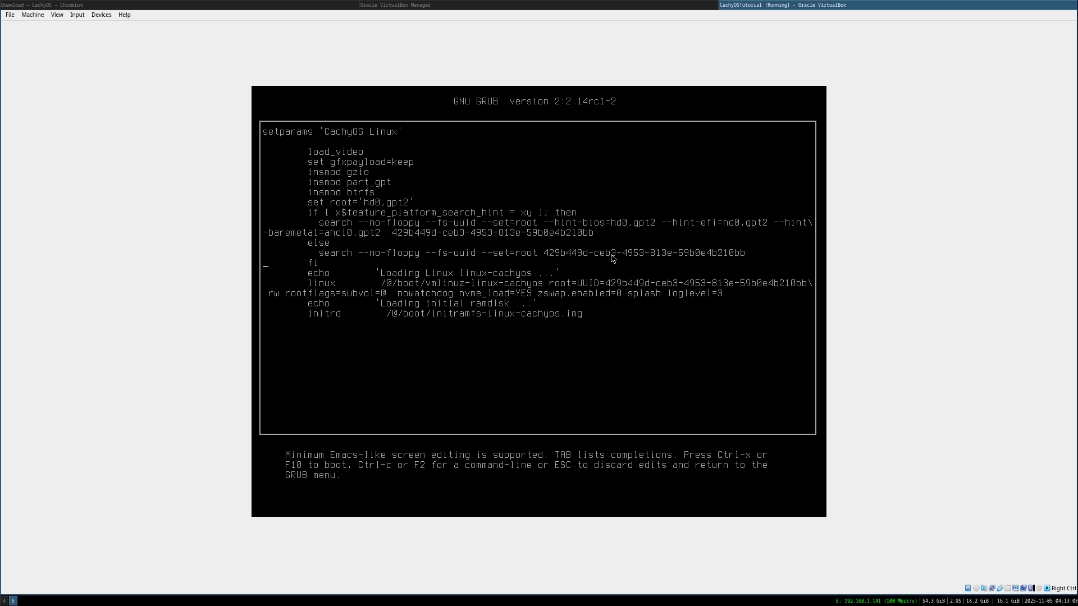
pyautogui.press('Down')
pyautogui.press('Left')
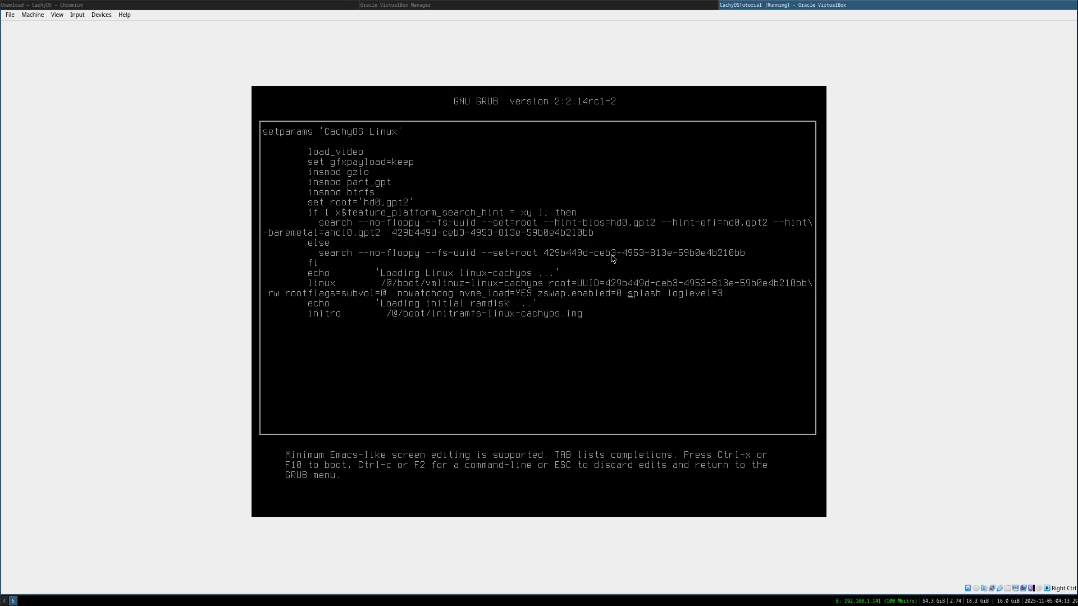
pyautogui.press('Delete')
pyautogui.press('Delete')
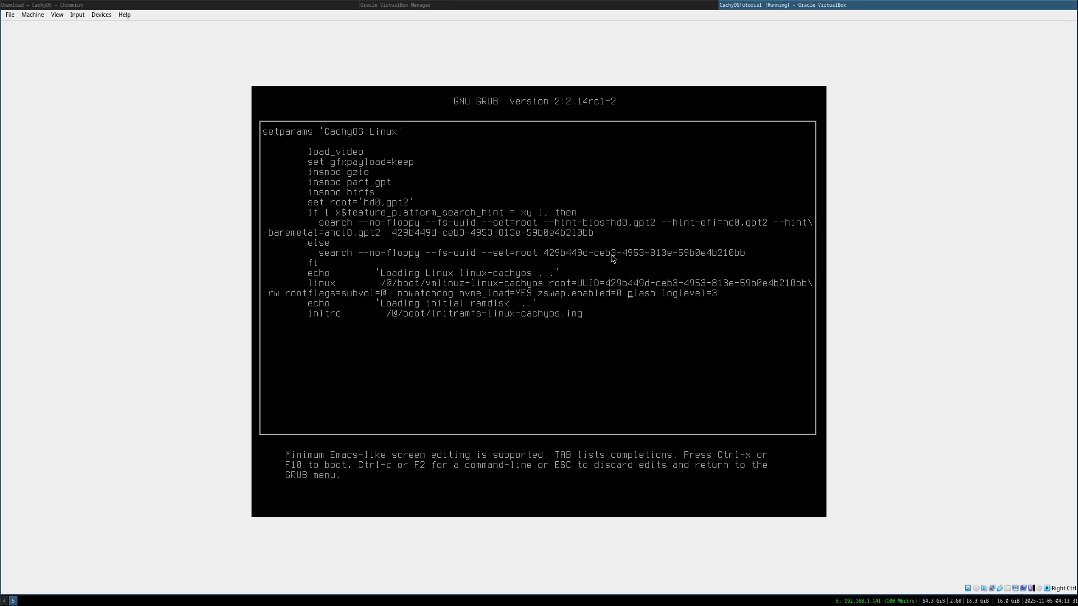
pyautogui.press('Delete')
pyautogui.press('Delete')
pyautogui.press('Delete')
pyautogui.press('Delete')
pyautogui.press('Delete')
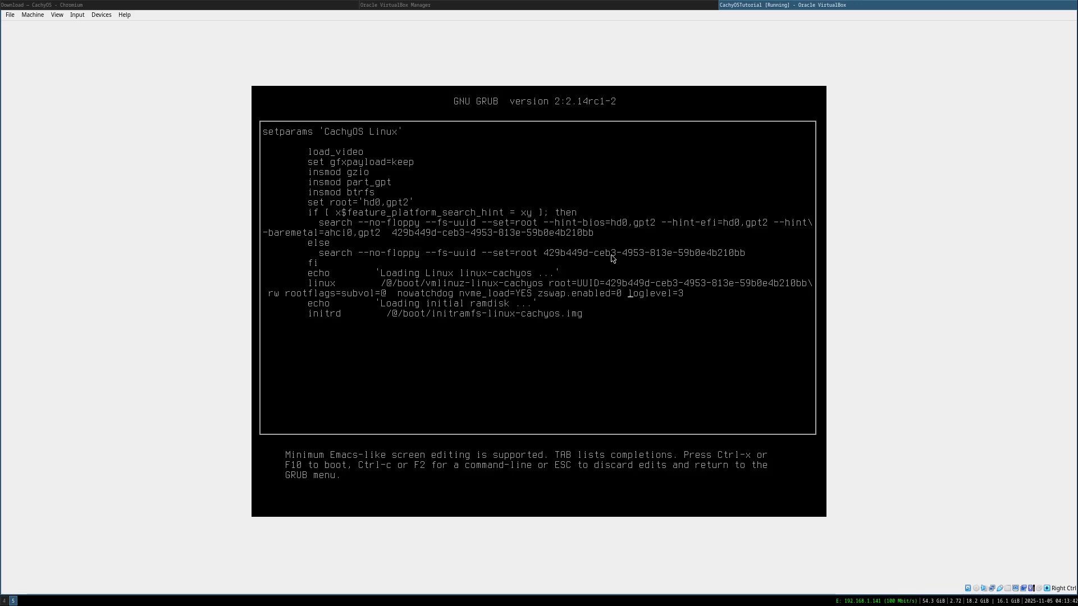
pyautogui.hotkey('ctrl', 'x')
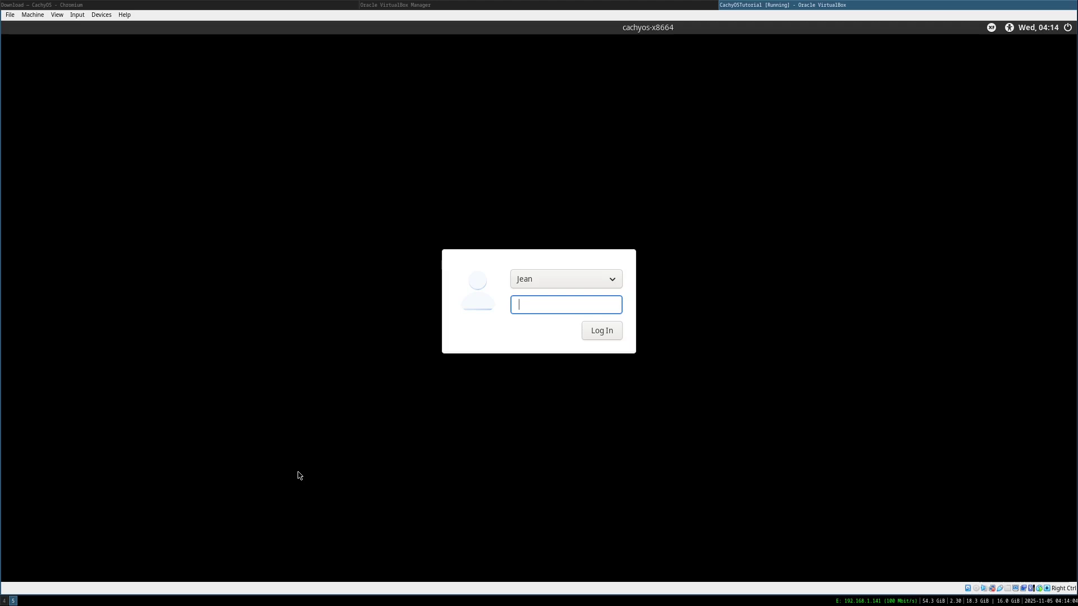
pyautogui.write('jean')
# Log in as Jean, close CachyOS Hello, and launch the dock's terminal
pyautogui.press('Return')
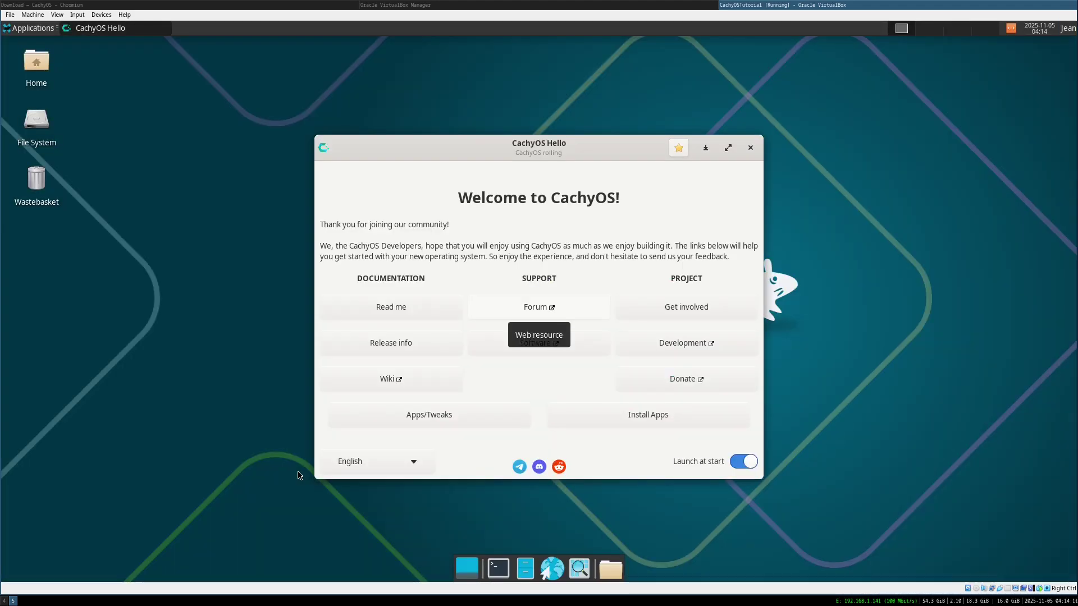
pyautogui.click(749, 150)
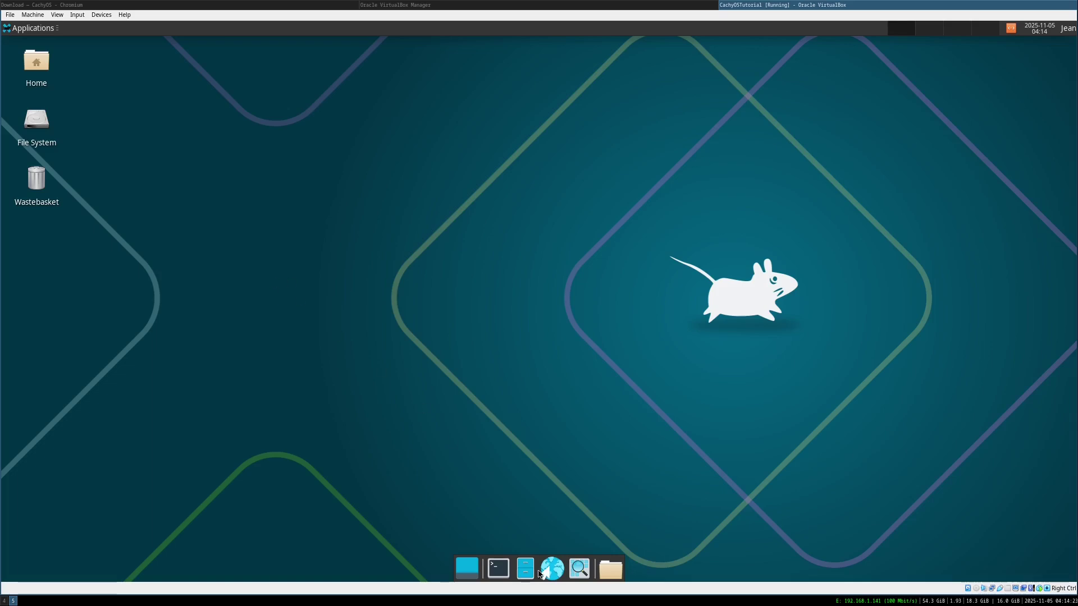
pyautogui.click(498, 569)
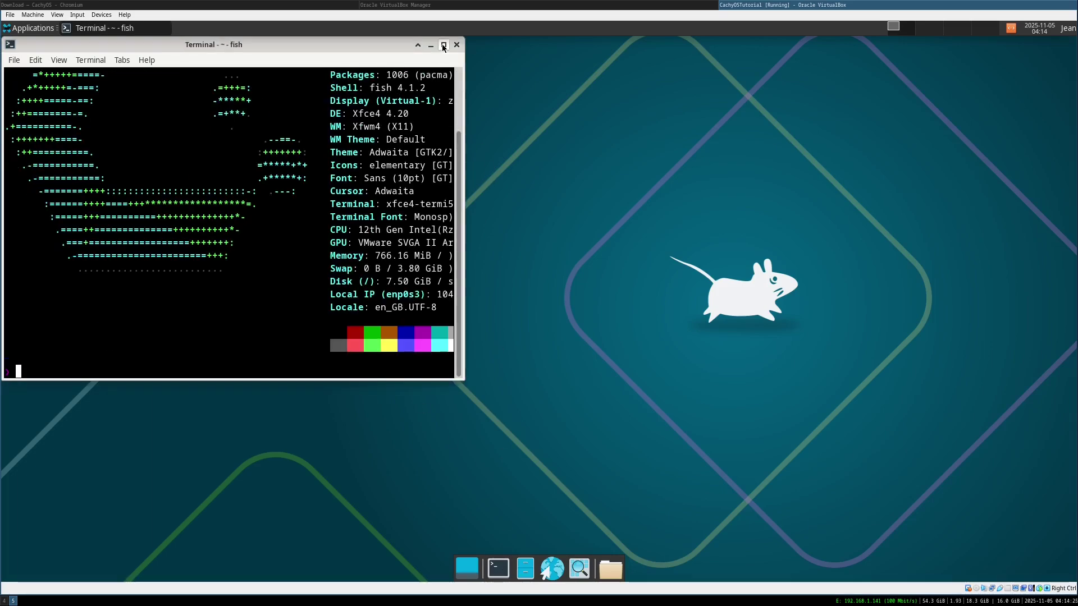
# Maximize the terminal and open /etc/default/grub in nano with sudo
pyautogui.click(444, 44)
pyautogui.write('su')
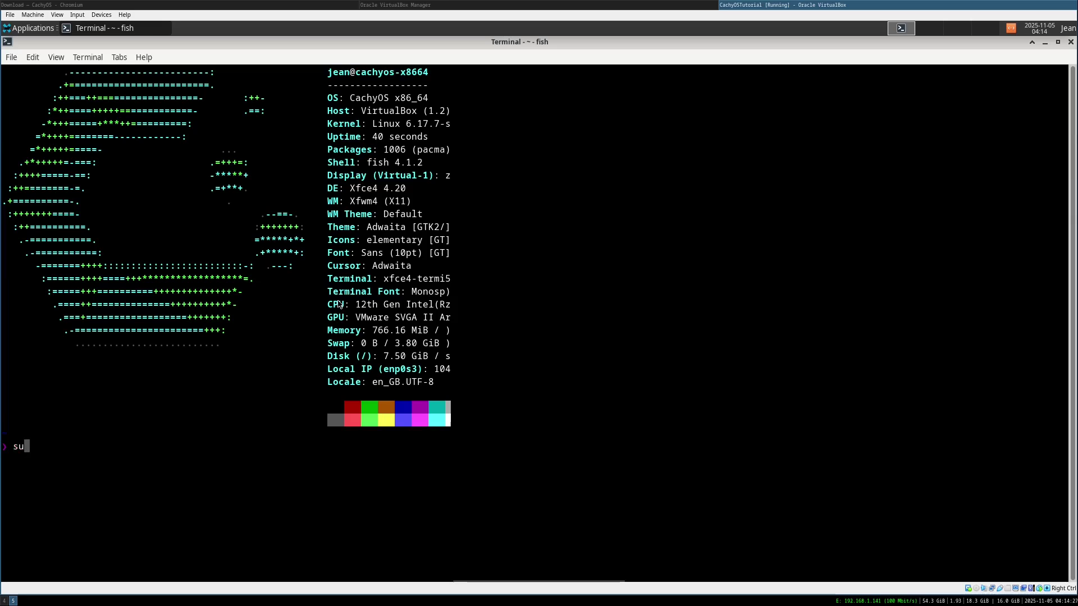
pyautogui.write('do nano ')
pyautogui.write('/e')
pyautogui.write('tc/default/grub')
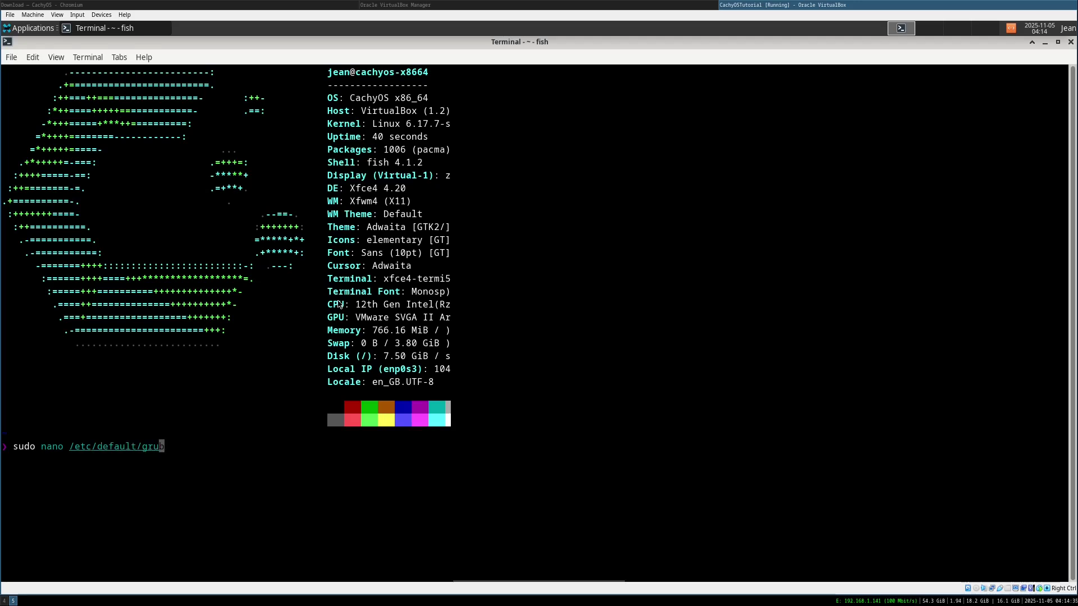
pyautogui.press('Tab')
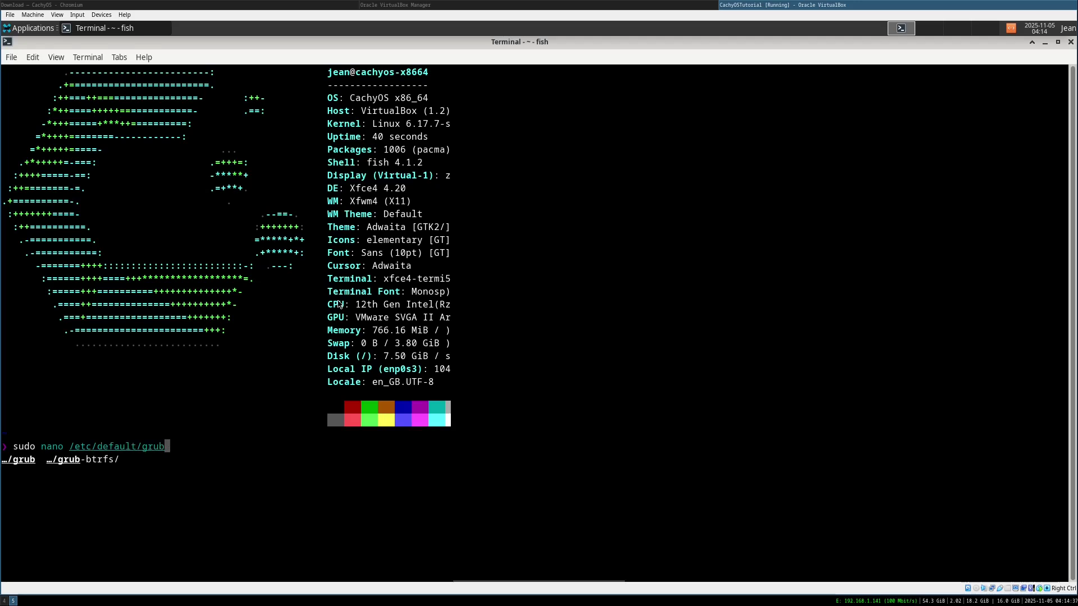
pyautogui.press('Return')
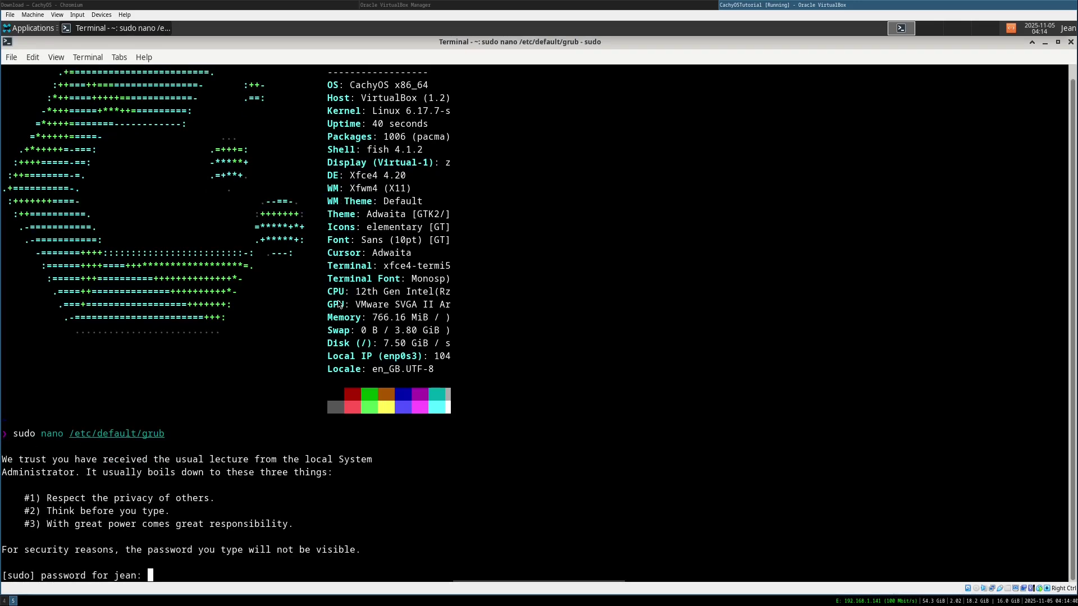
pyautogui.press('Return')
# Delete 'splash' from the GRUB_CMDLINE_LINUX_DEFAULT line
pyautogui.press('Down')
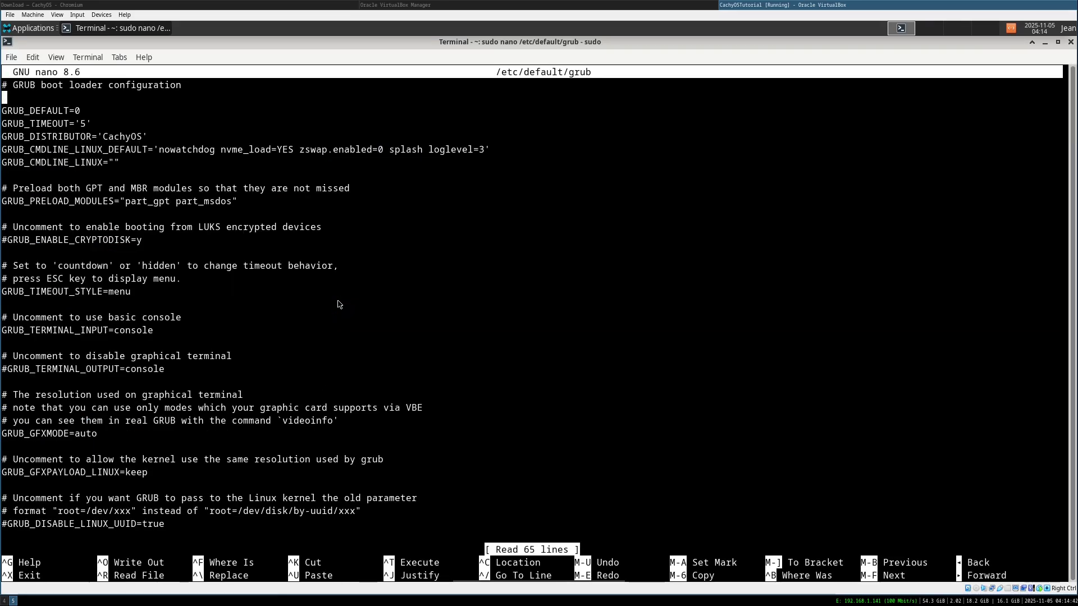
pyautogui.press('Down')
pyautogui.press('Down')
pyautogui.press('Down')
pyautogui.press('Down')
pyautogui.press('Down')
pyautogui.press('Down')
pyautogui.press('Up')
pyautogui.press('Up')
pyautogui.press('Up')
pyautogui.press('Down')
pyautogui.press('Right')
pyautogui.press('Right')
pyautogui.press('Right')
pyautogui.press('Right')
pyautogui.press('Right')
pyautogui.press('Right')
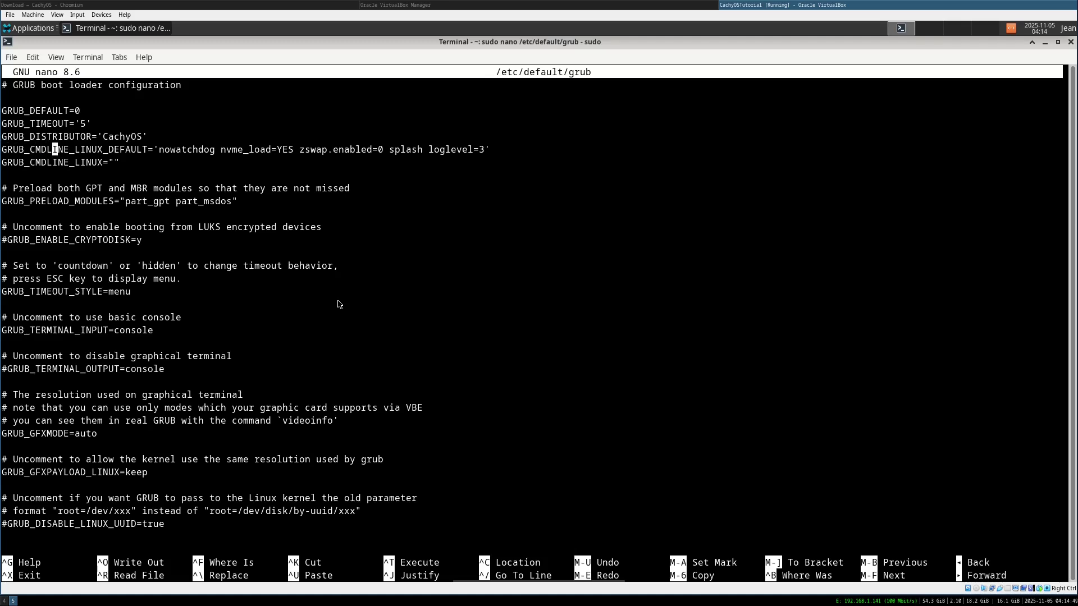
pyautogui.press('Right')
pyautogui.press('Right')
pyautogui.press('Right')
pyautogui.press('Right')
pyautogui.press('Right')
pyautogui.press('Right')
pyautogui.press('Right')
pyautogui.press('Right')
pyautogui.press('Right')
pyautogui.press('Right')
pyautogui.press('Right')
pyautogui.press('Right')
pyautogui.press('Right')
pyautogui.press('Right')
pyautogui.press('Right')
pyautogui.press('Right')
pyautogui.press('Right')
pyautogui.press('Right')
pyautogui.press('Right')
pyautogui.press('Right')
pyautogui.press('Right')
pyautogui.press('Right')
pyautogui.press('Right')
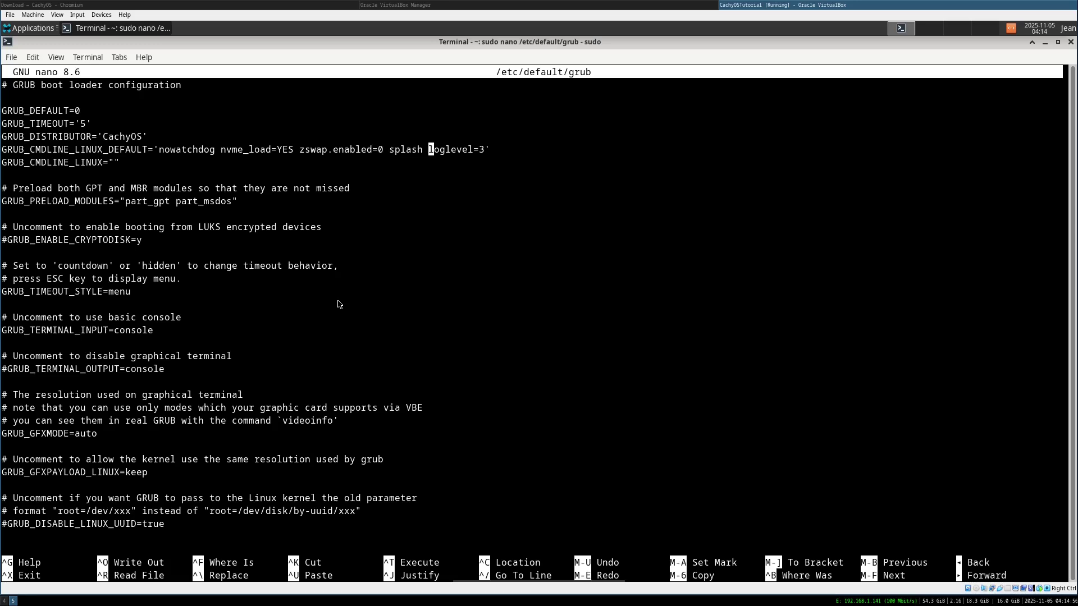
pyautogui.press('BackSpace')
pyautogui.press('BackSpace')
pyautogui.press('BackSpace')
pyautogui.press('BackSpace')
pyautogui.press('BackSpace')
pyautogui.press('BackSpace')
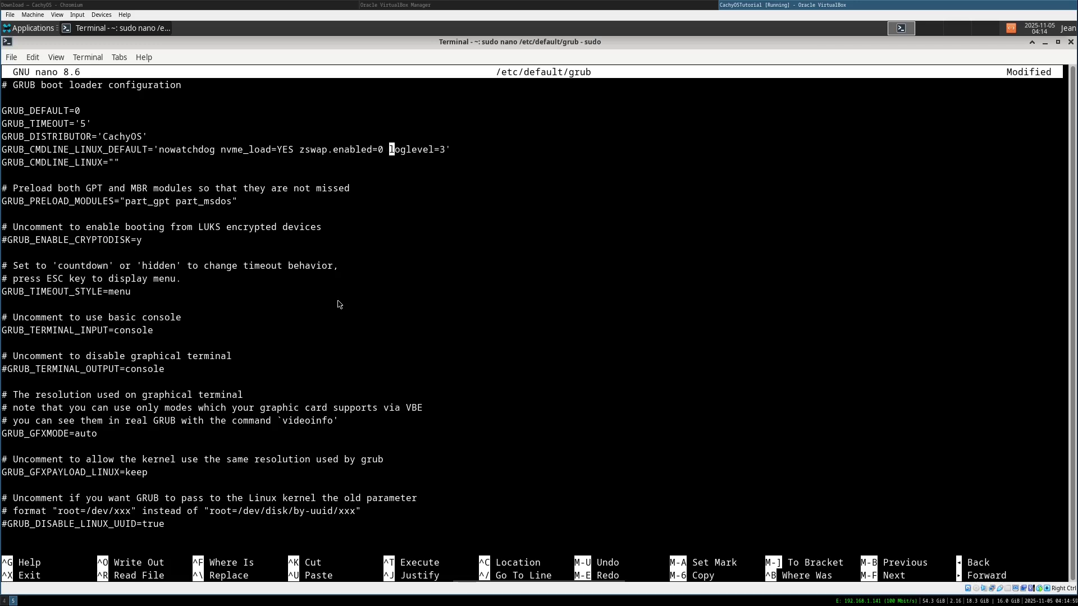
# Save /etc/default/grub under the same name and exit nano
pyautogui.hotkey('ctrl', 'o')
pyautogui.press('Return')
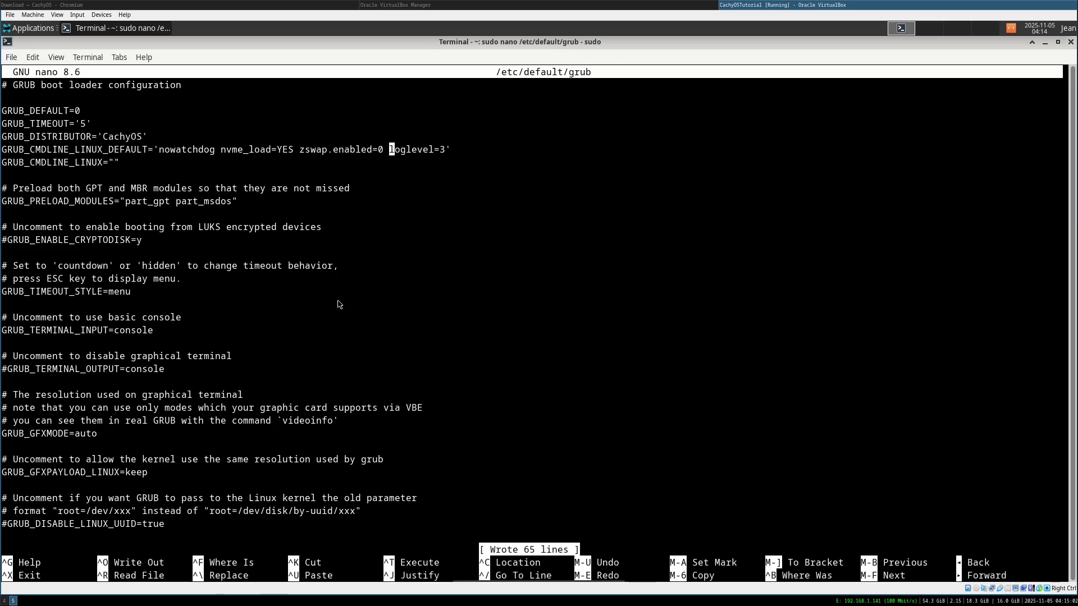
pyautogui.hotkey('ctrl', 'x')
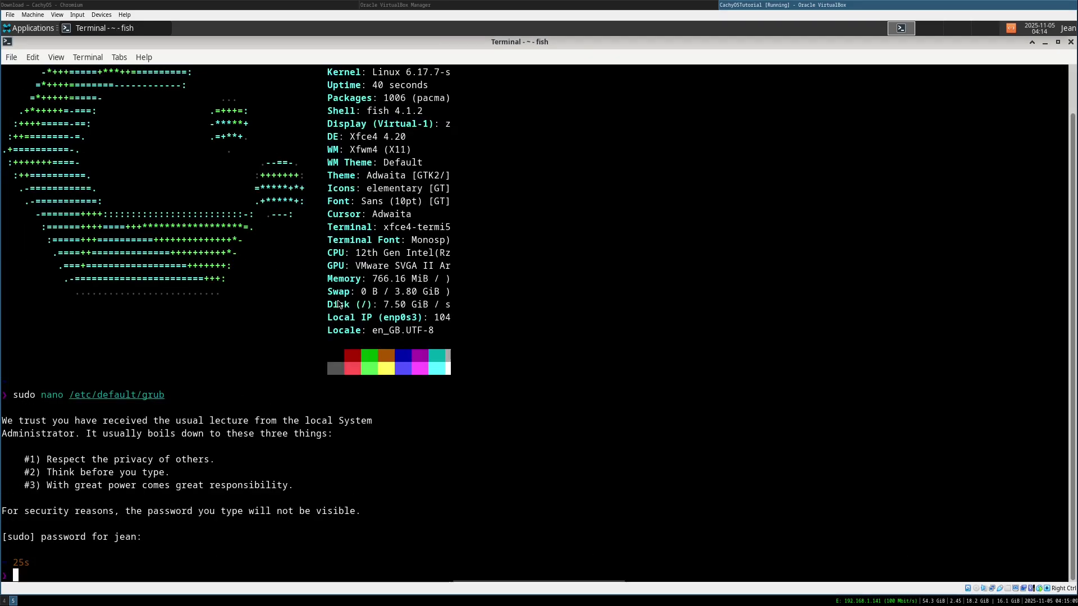
pyautogui.write('sudo ')
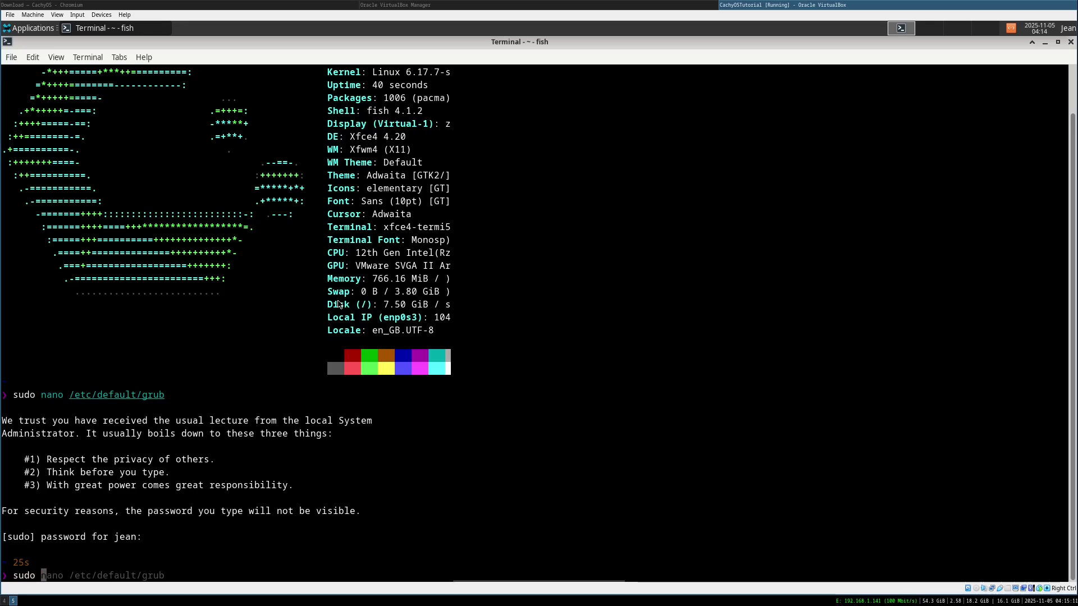
pyautogui.write('grub-')
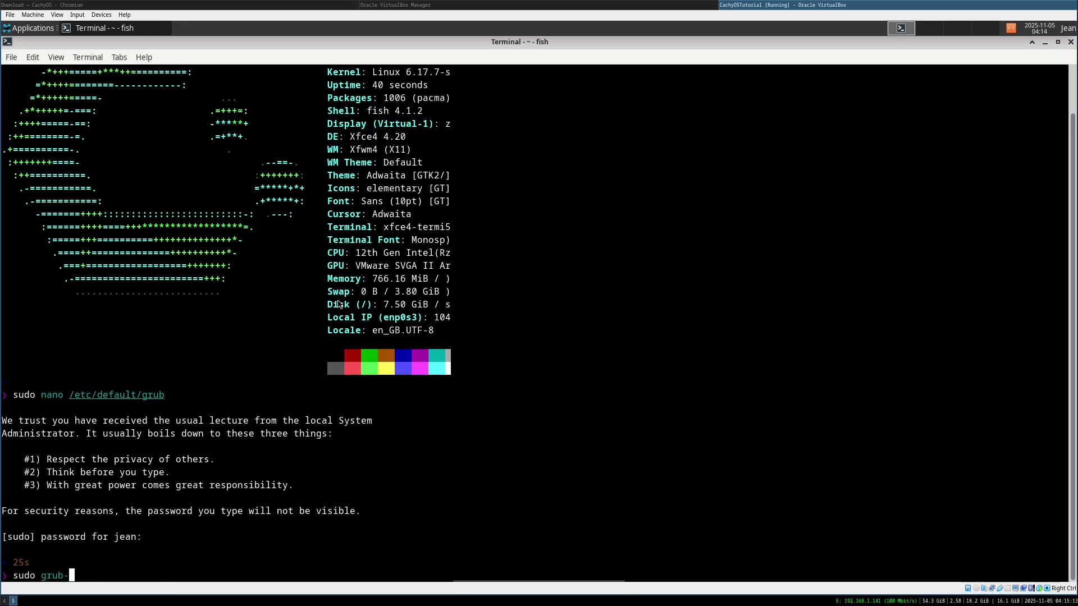
pyautogui.write('mk')
# Run sudo grub-mkconfig -o /boot/grub/grub.cfg, then reboot the VM
pyautogui.press('Tab')
pyautogui.write('config ')
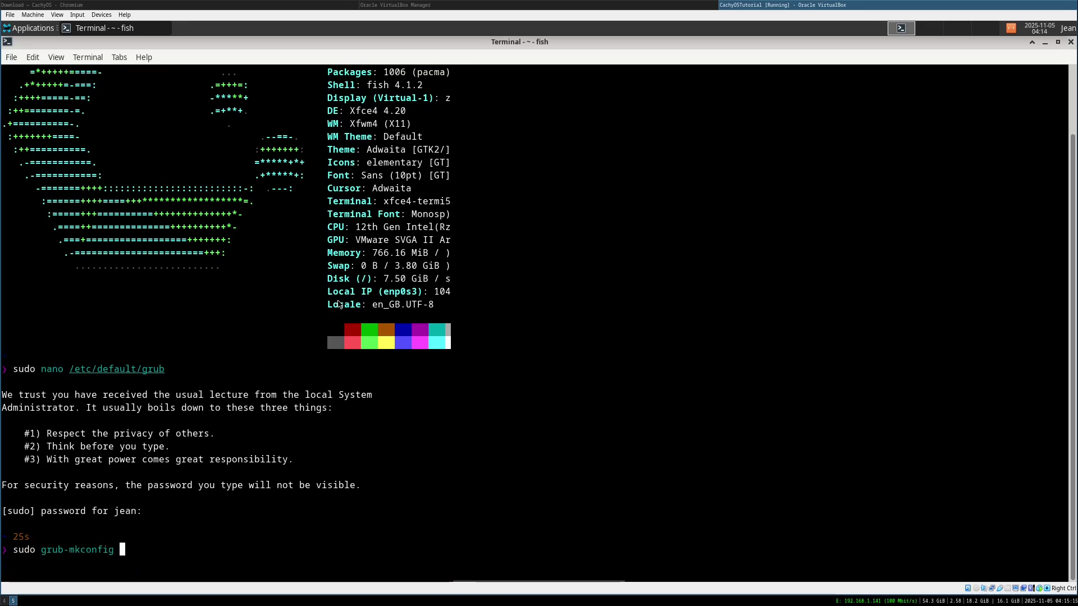
pyautogui.write('-')
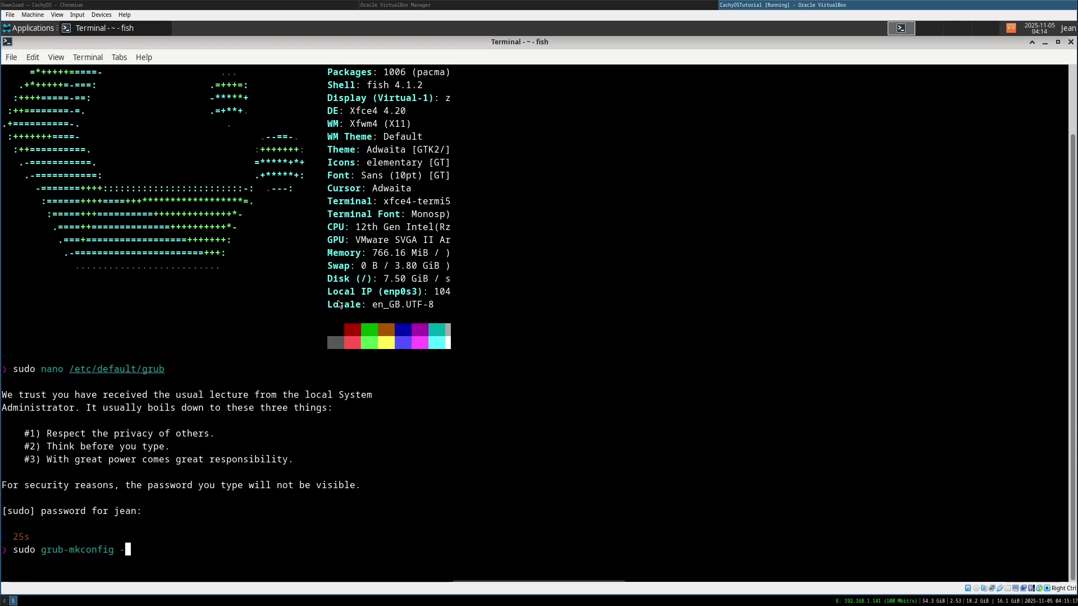
pyautogui.write('o')
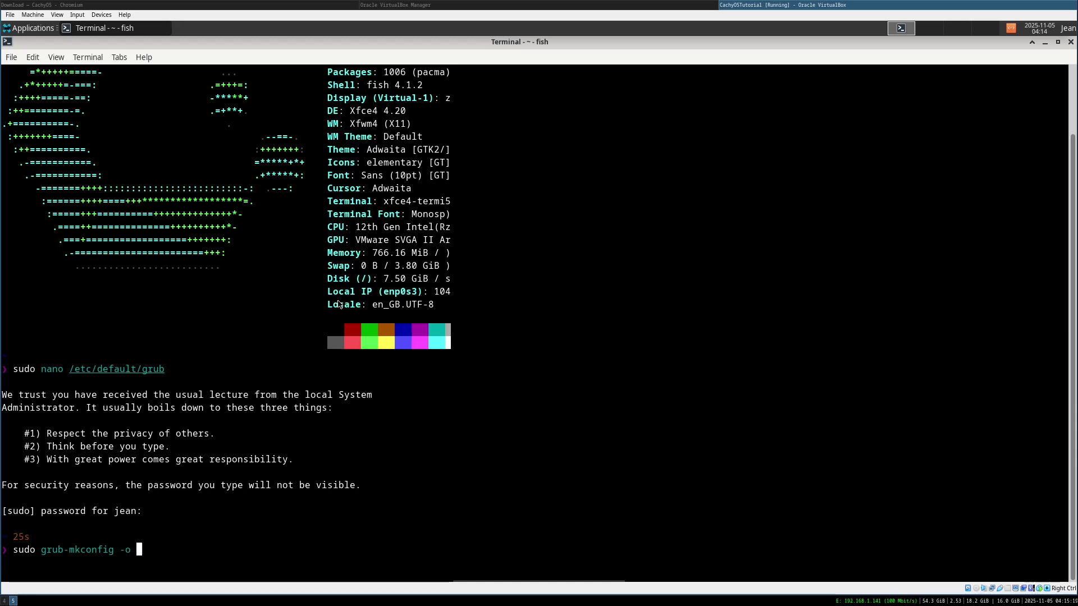
pyautogui.write(' /boot/')
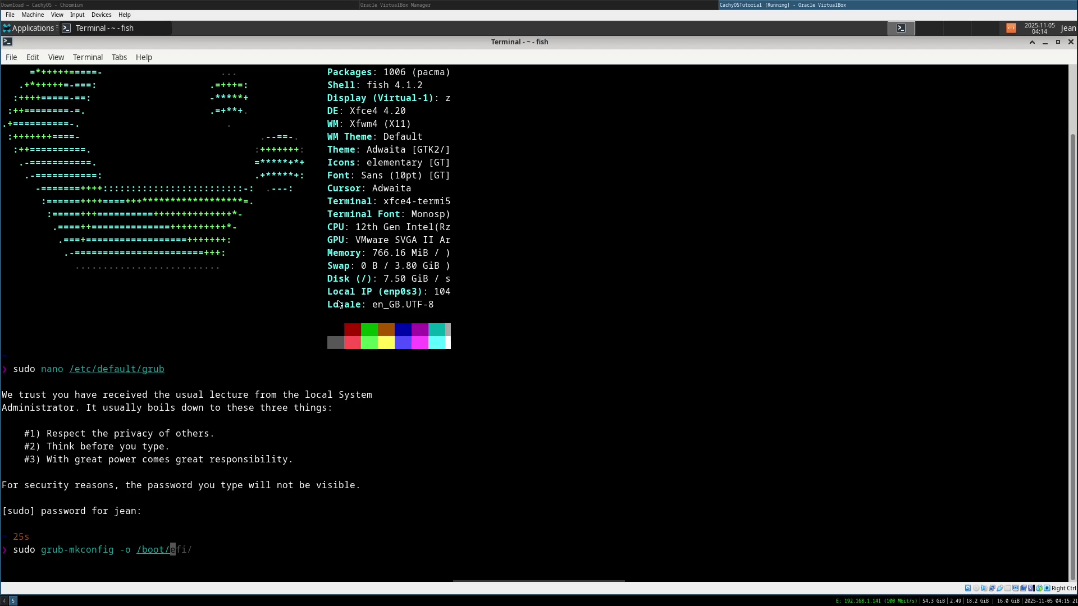
pyautogui.write('grub/g')
pyautogui.write('rub')
pyautogui.press('Tab')
pyautogui.press('Tab')
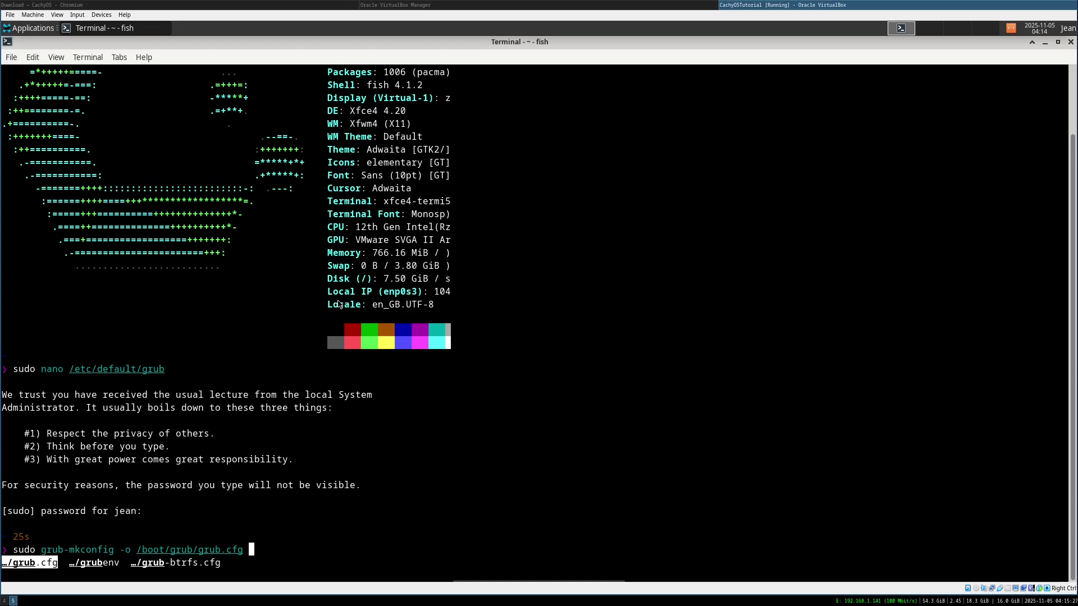
pyautogui.press('Return')
pyautogui.press('Return')
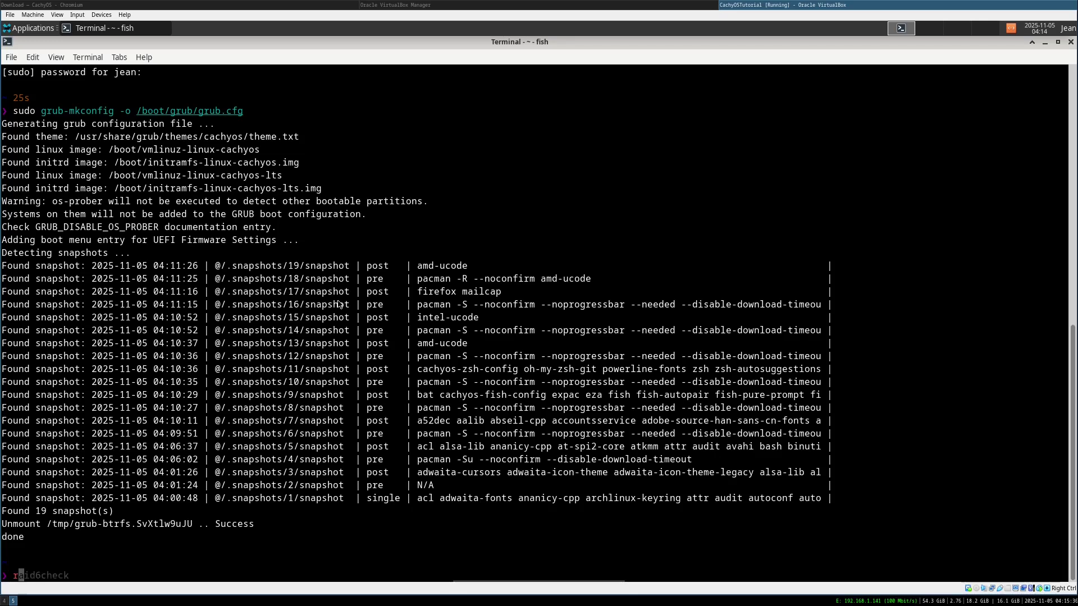
pyautogui.write('reboot')
pyautogui.press('Return')
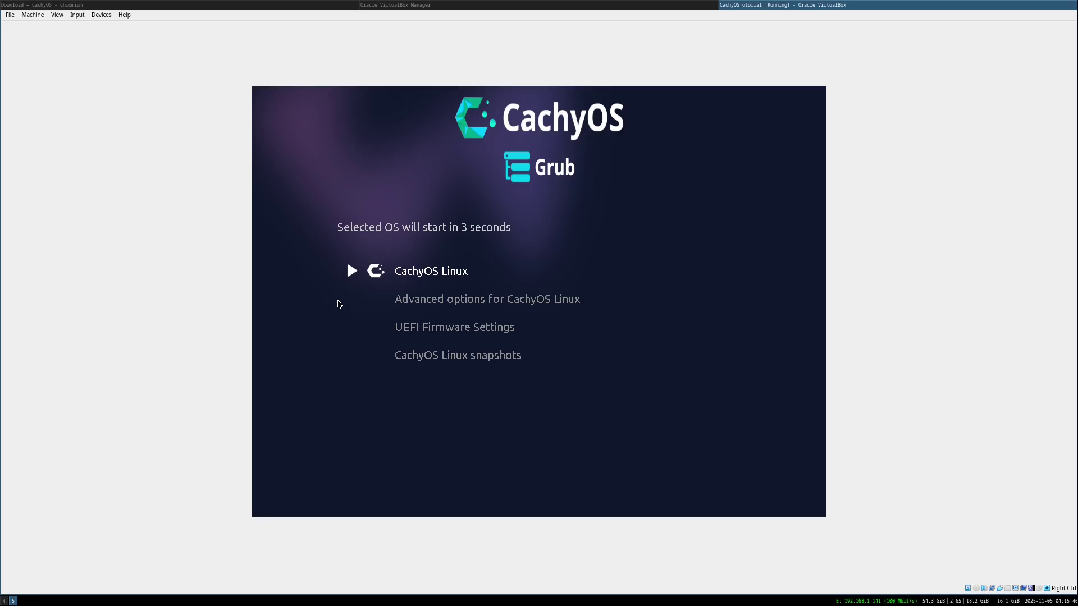
# Halt the GRUB countdown, view CachyOS Linux's parameters, discard changes, and boot it
pyautogui.press('Down')
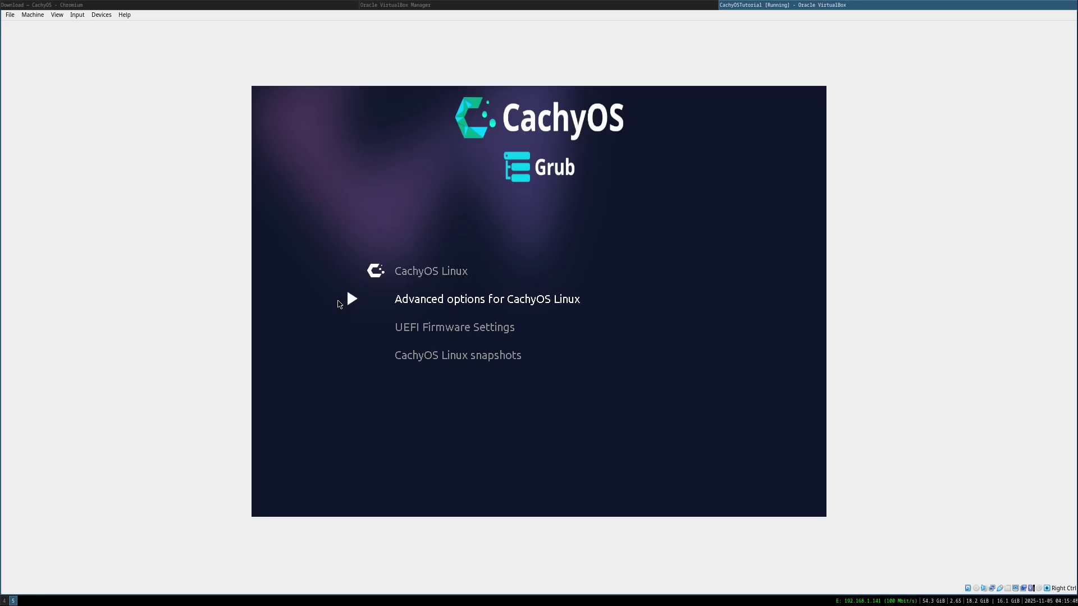
pyautogui.press('Up')
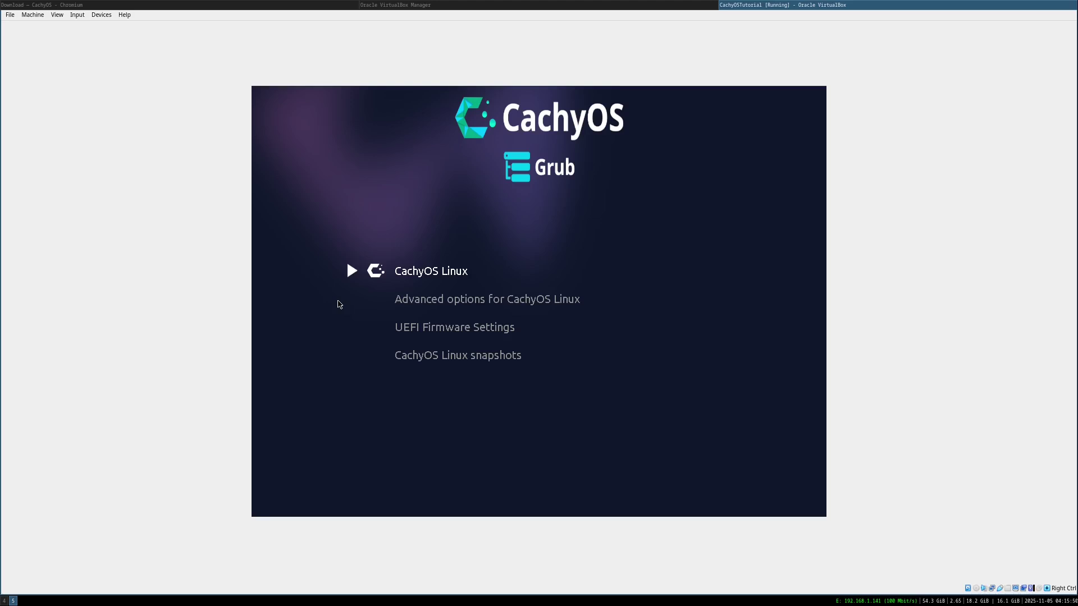
pyautogui.press('e')
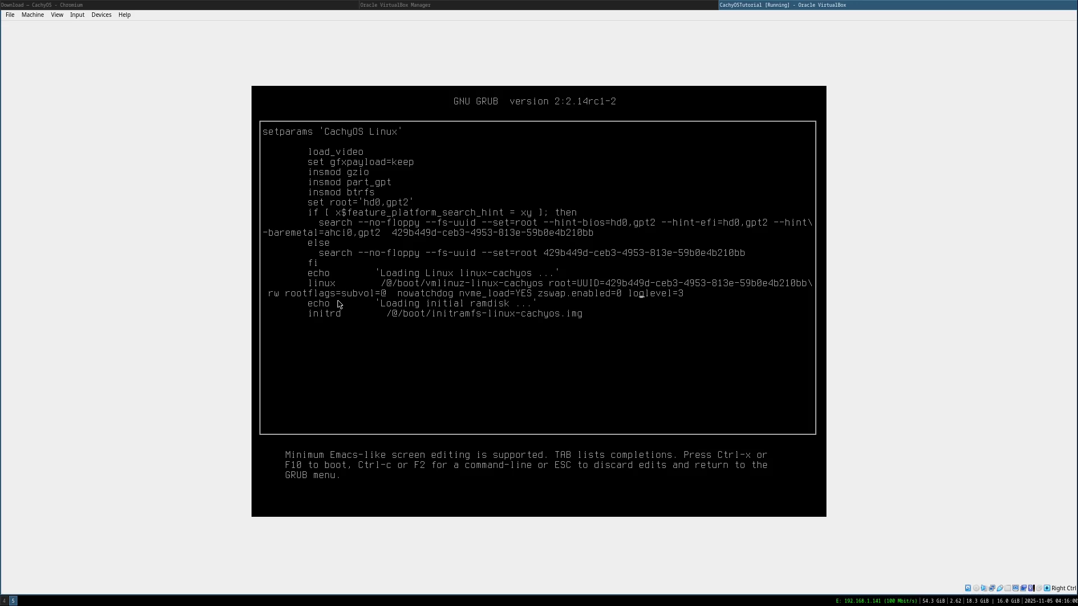
pyautogui.press('Escape')
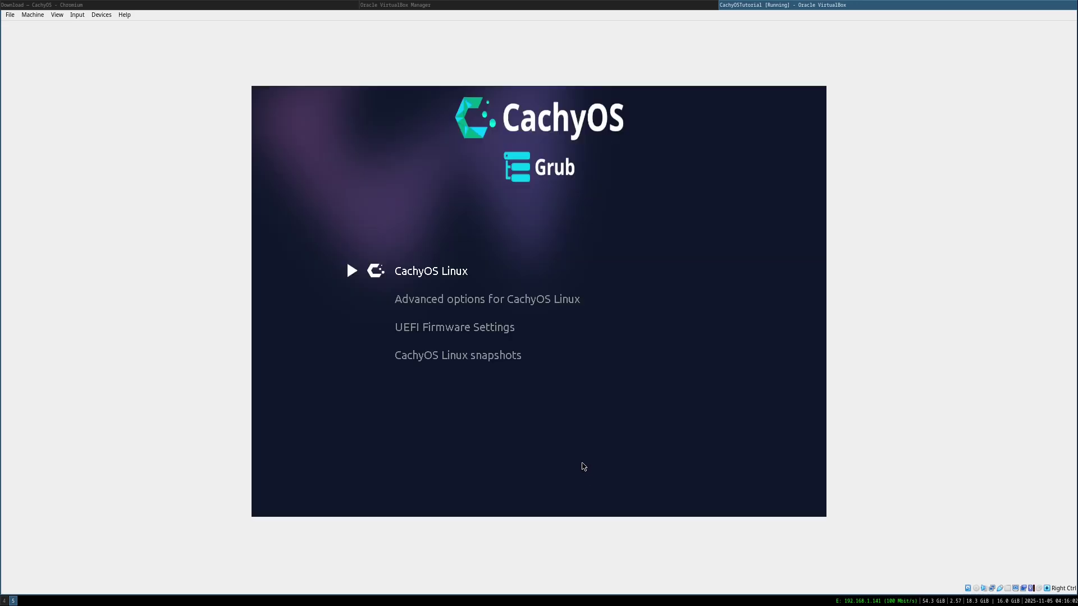
pyautogui.press('Return')
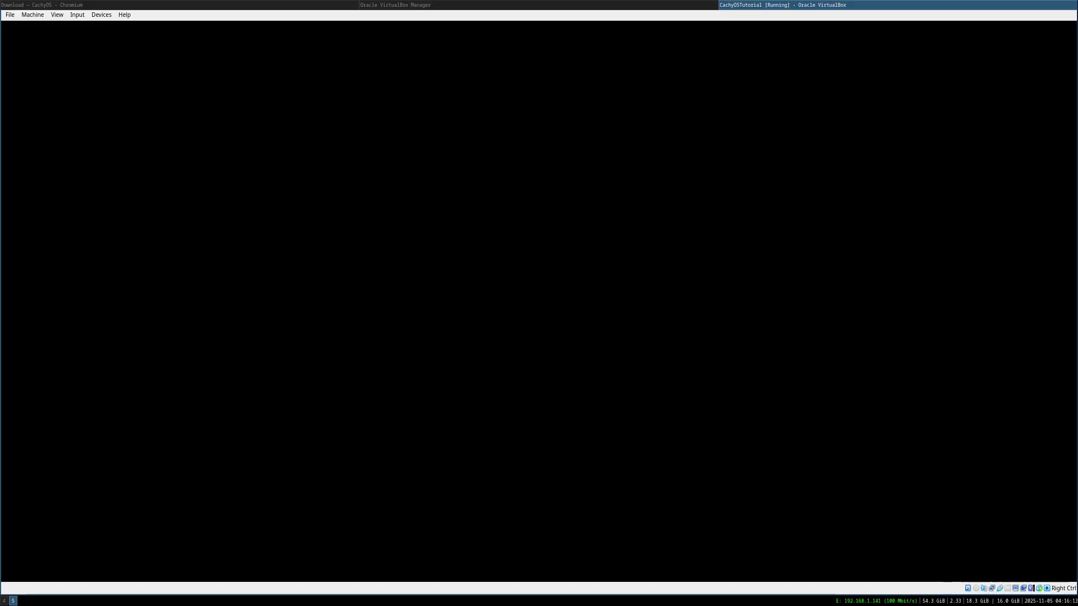
pyautogui.write('*')
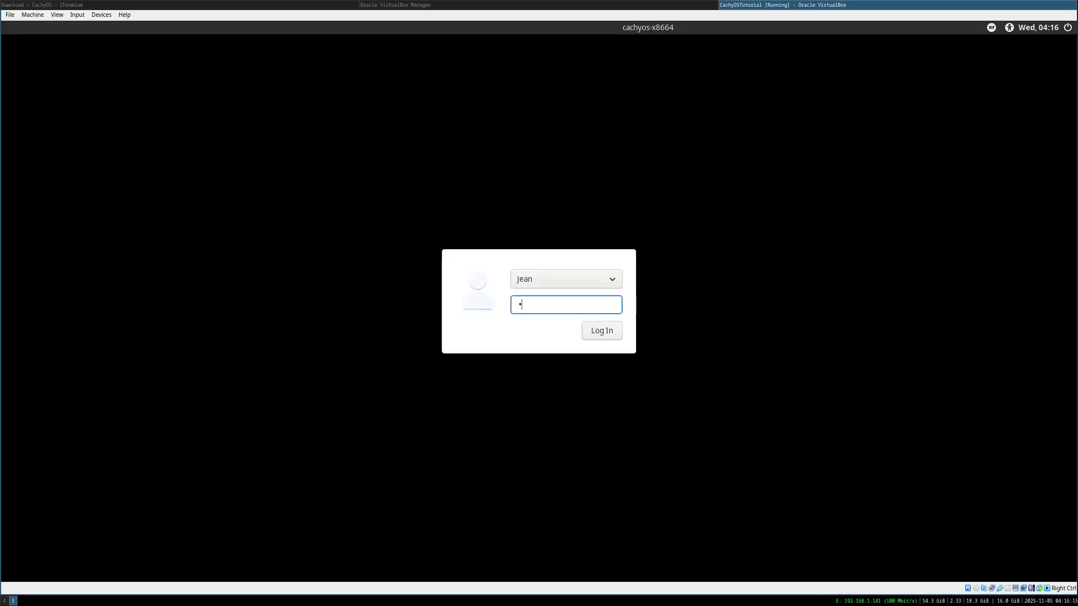
pyautogui.write('*******')
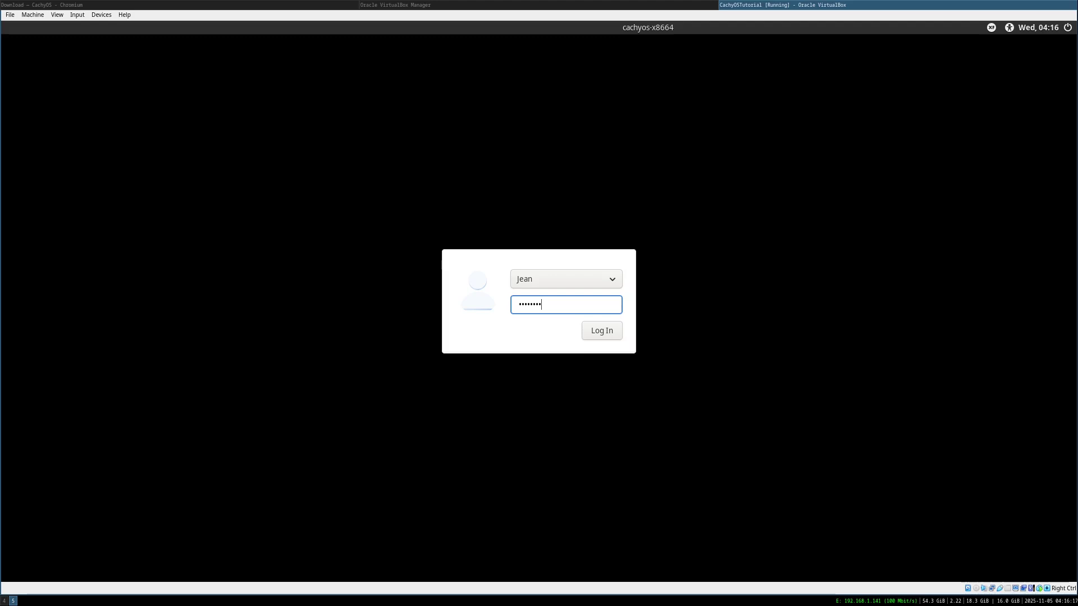
# Log in, close CachyOS Hello, and choose Shut Down from Applications > Log Out
pyautogui.press('Return')
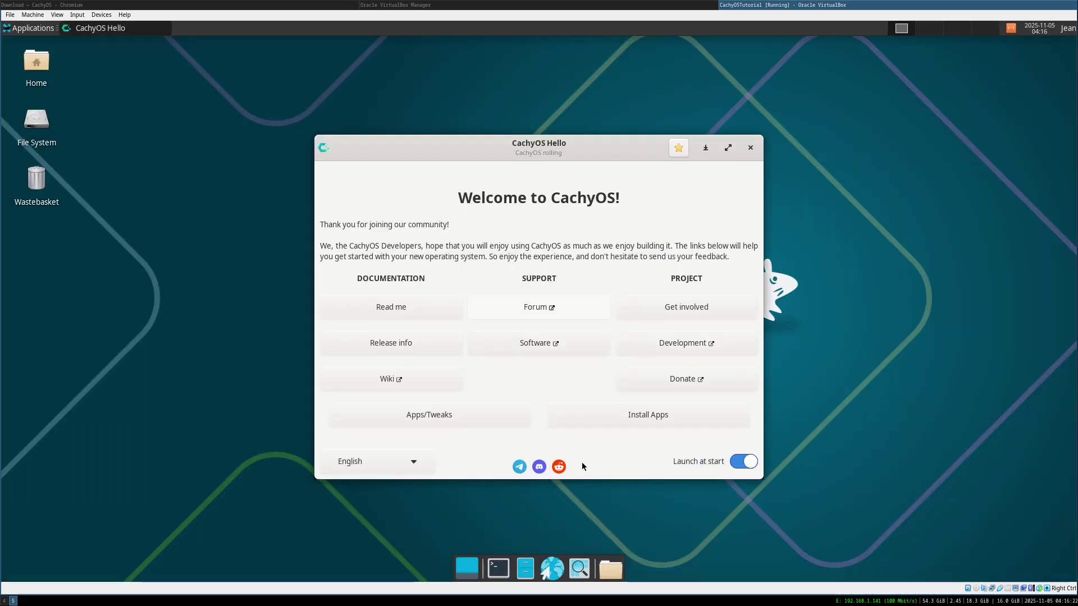
pyautogui.click(750, 148)
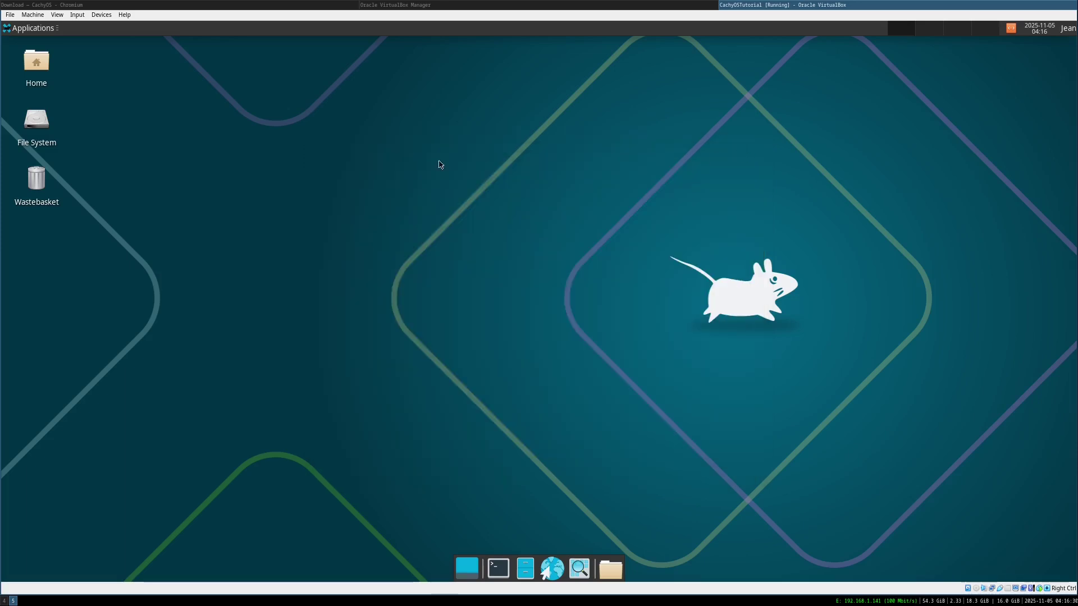
pyautogui.click(32, 28)
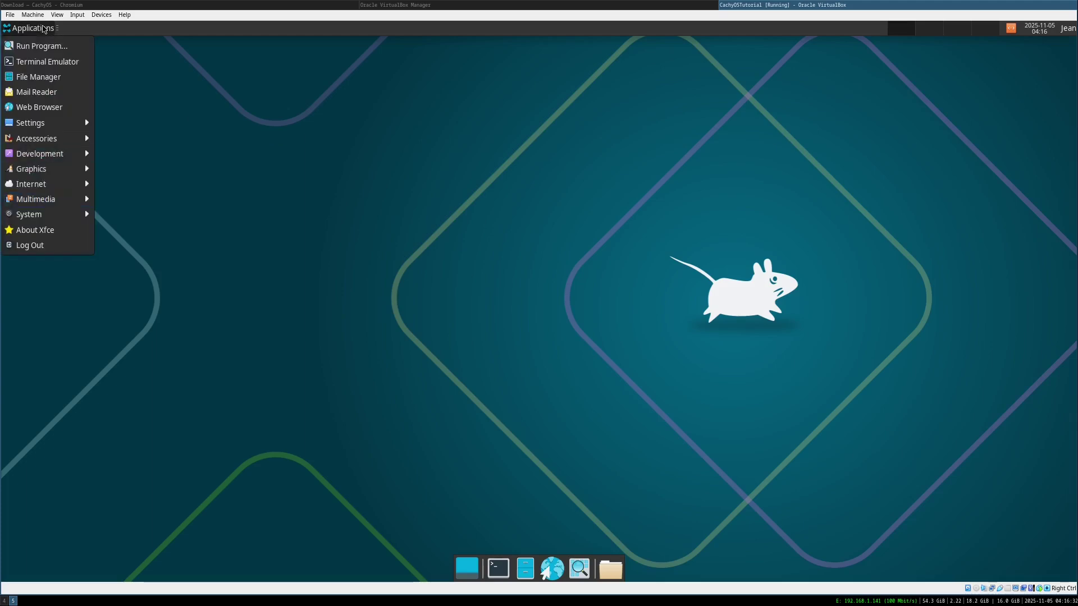
pyautogui.click(29, 246)
pyautogui.click(587, 282)
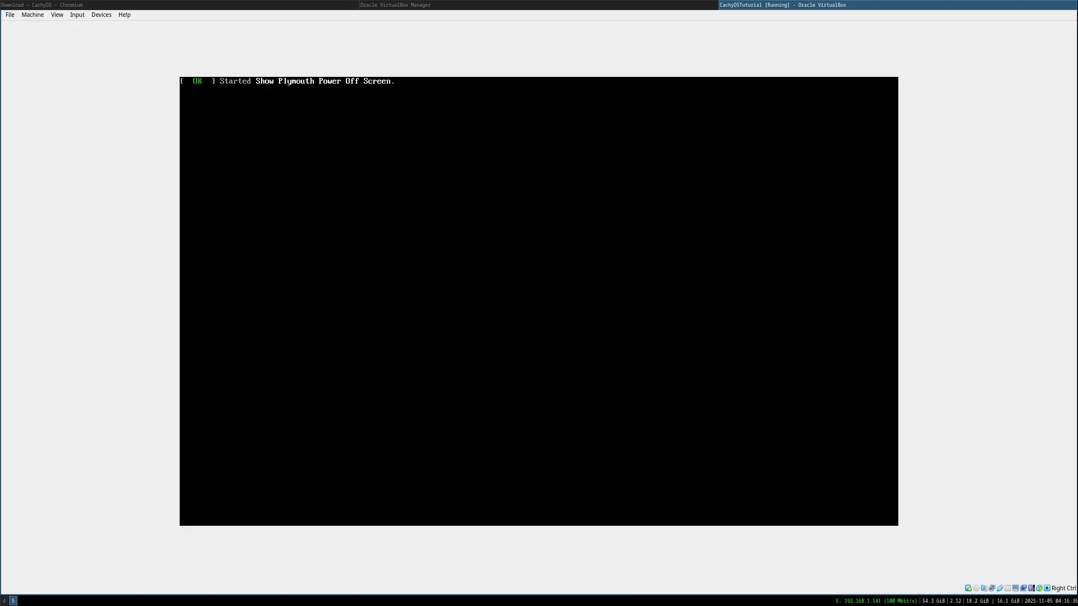
# Bring the VirtualBox Manager forward to show the powered-off CachyOSTutorial VM
pyautogui.click(402, 6)
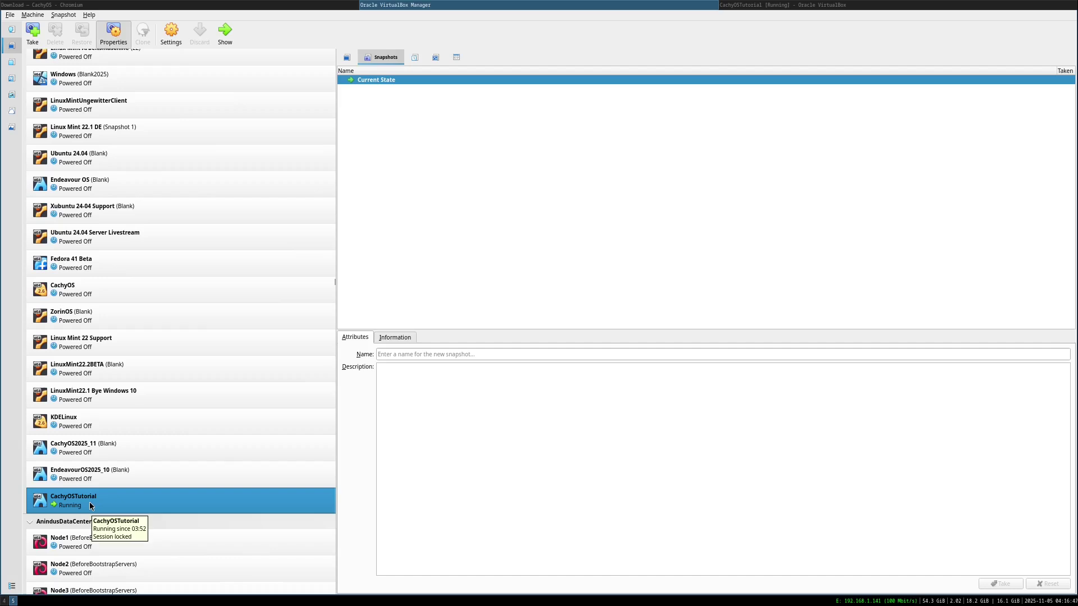
# Take a new CachyOSTutorial snapshot, replacing the default name with 'Blank'
pyautogui.click(32, 33)
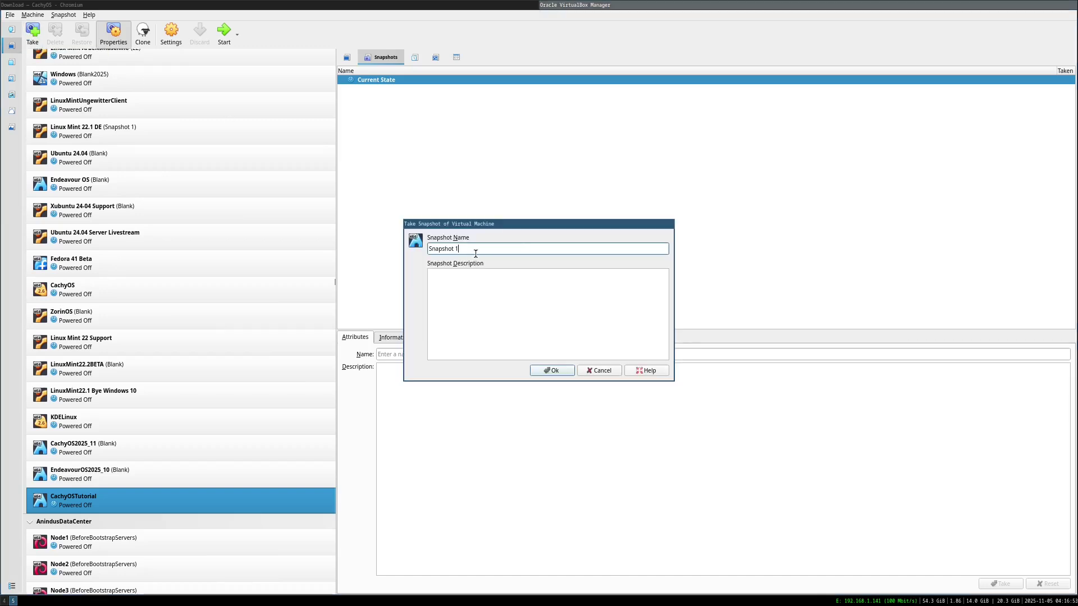
pyautogui.moveTo(476, 253); pyautogui.dragTo(428, 250)
pyautogui.write('Blank')
pyautogui.click(539, 372)
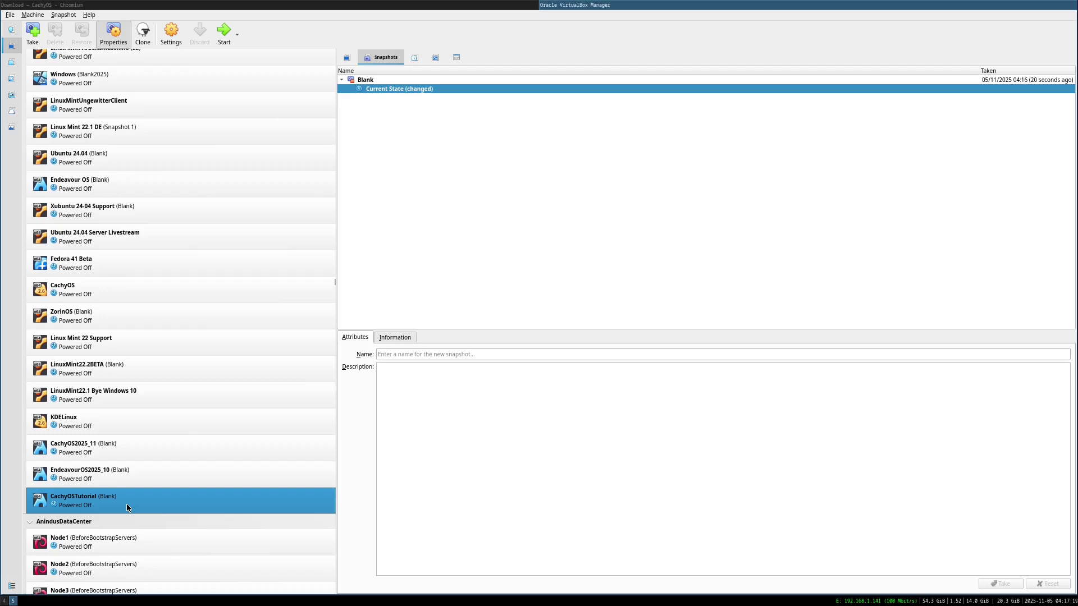
# Move to Chromium and select the Linux Ort (linuxort.com) tab
pyautogui.press('super+Left')
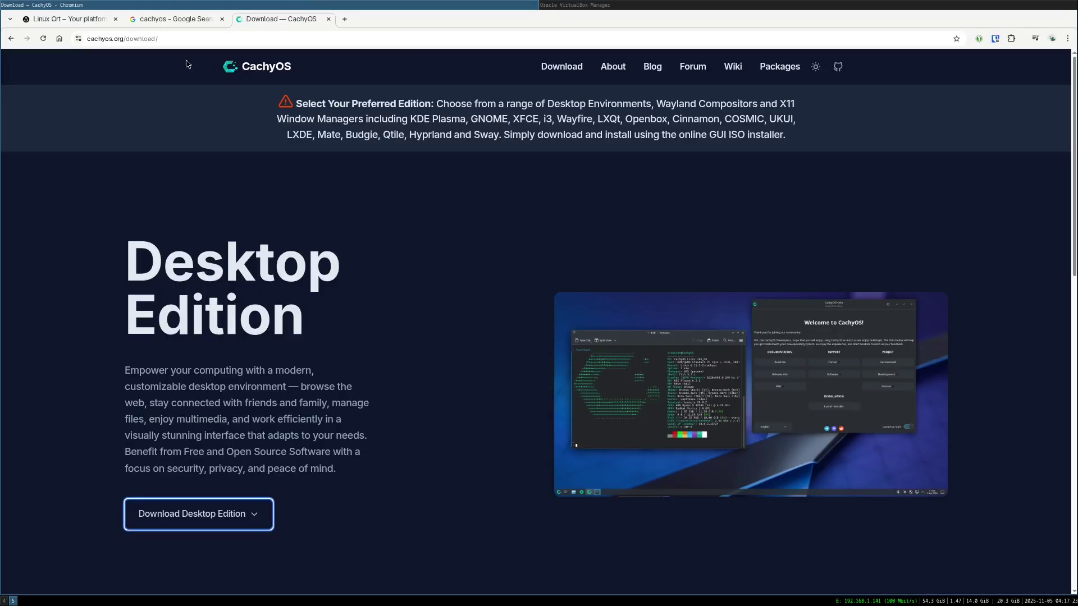
pyautogui.click(79, 23)
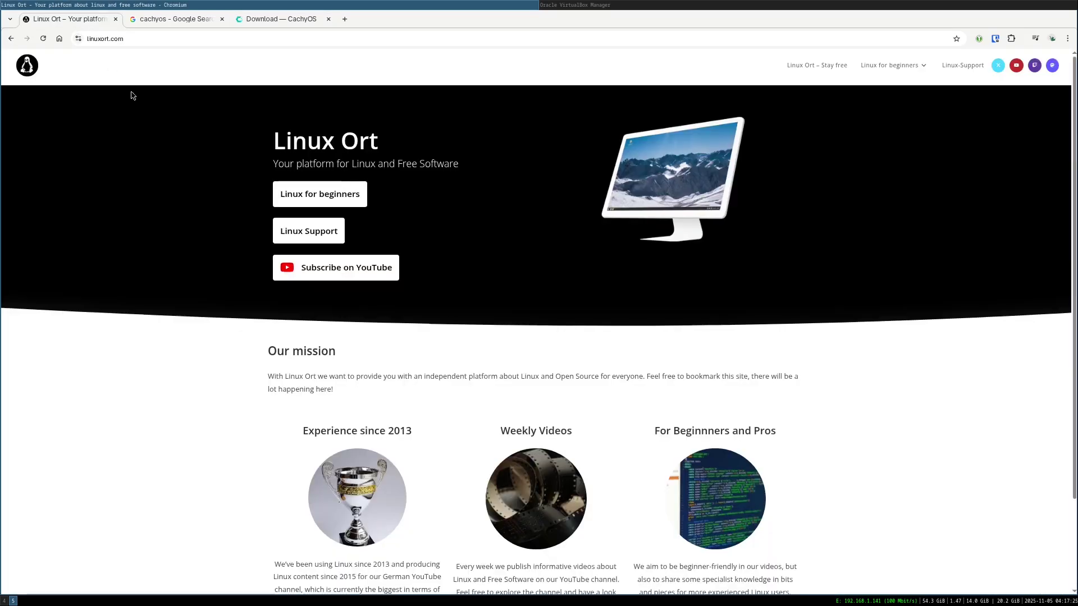